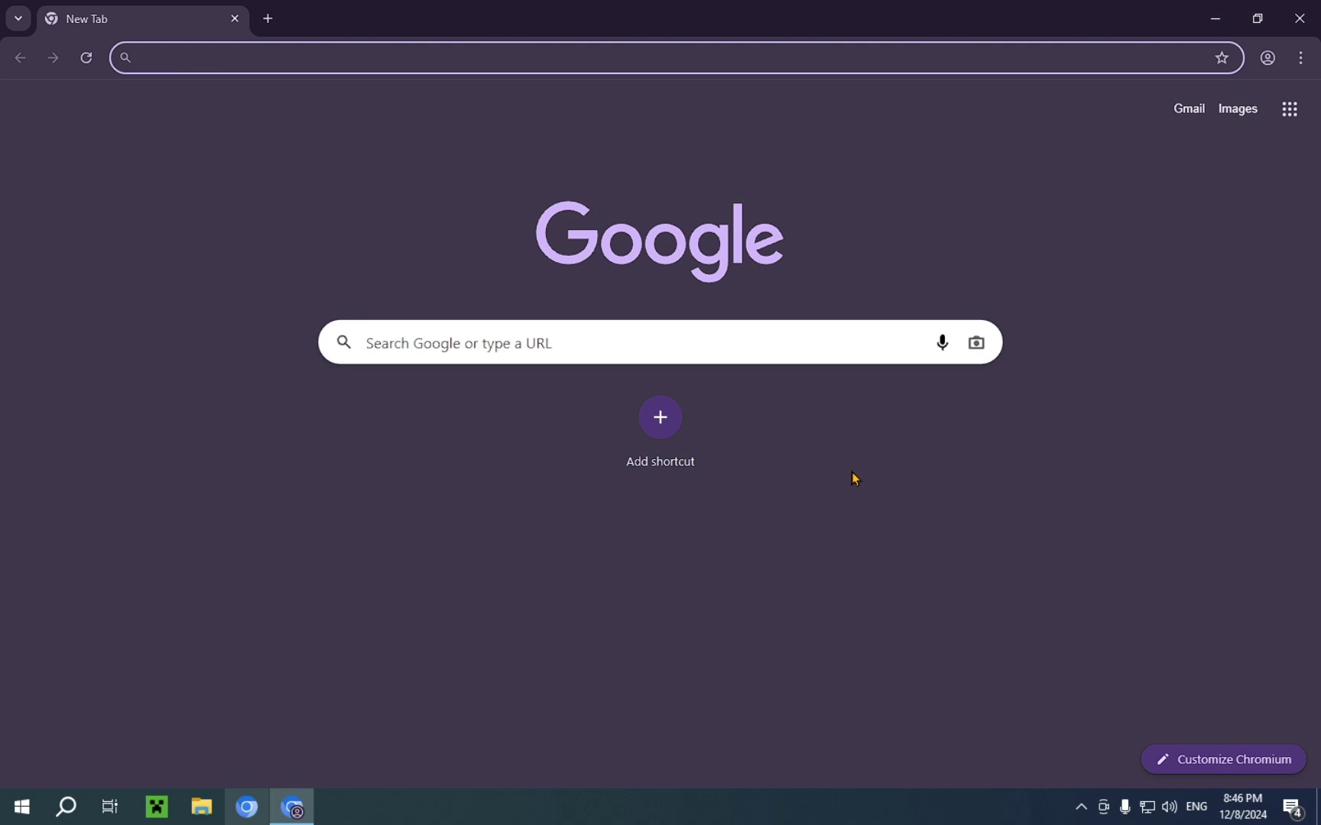
{"action": "type", "text": "modri"}
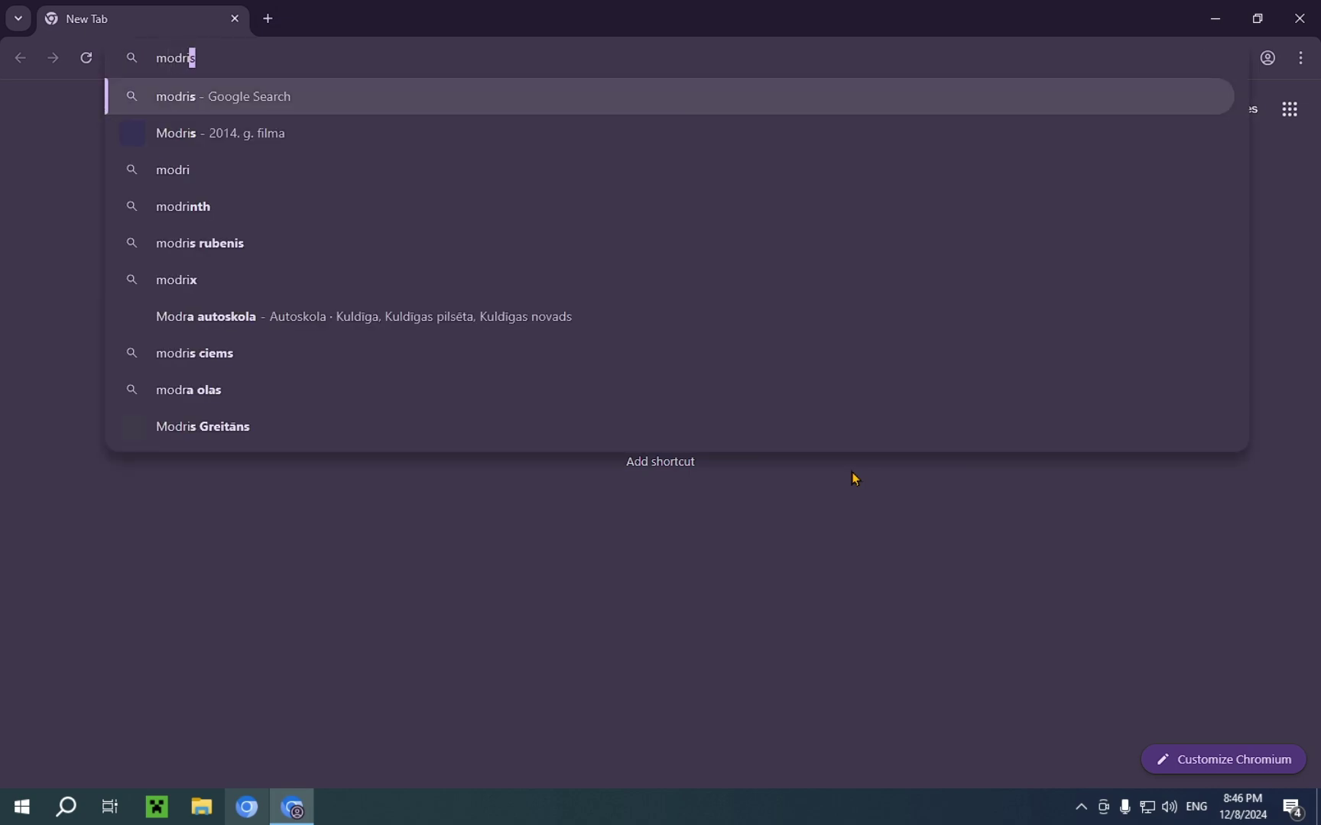
{"action": "type", "text": "nth"}
Search Google for 'modrinth' and accept the cookie consent.
{"action": "key", "text": "Return"}
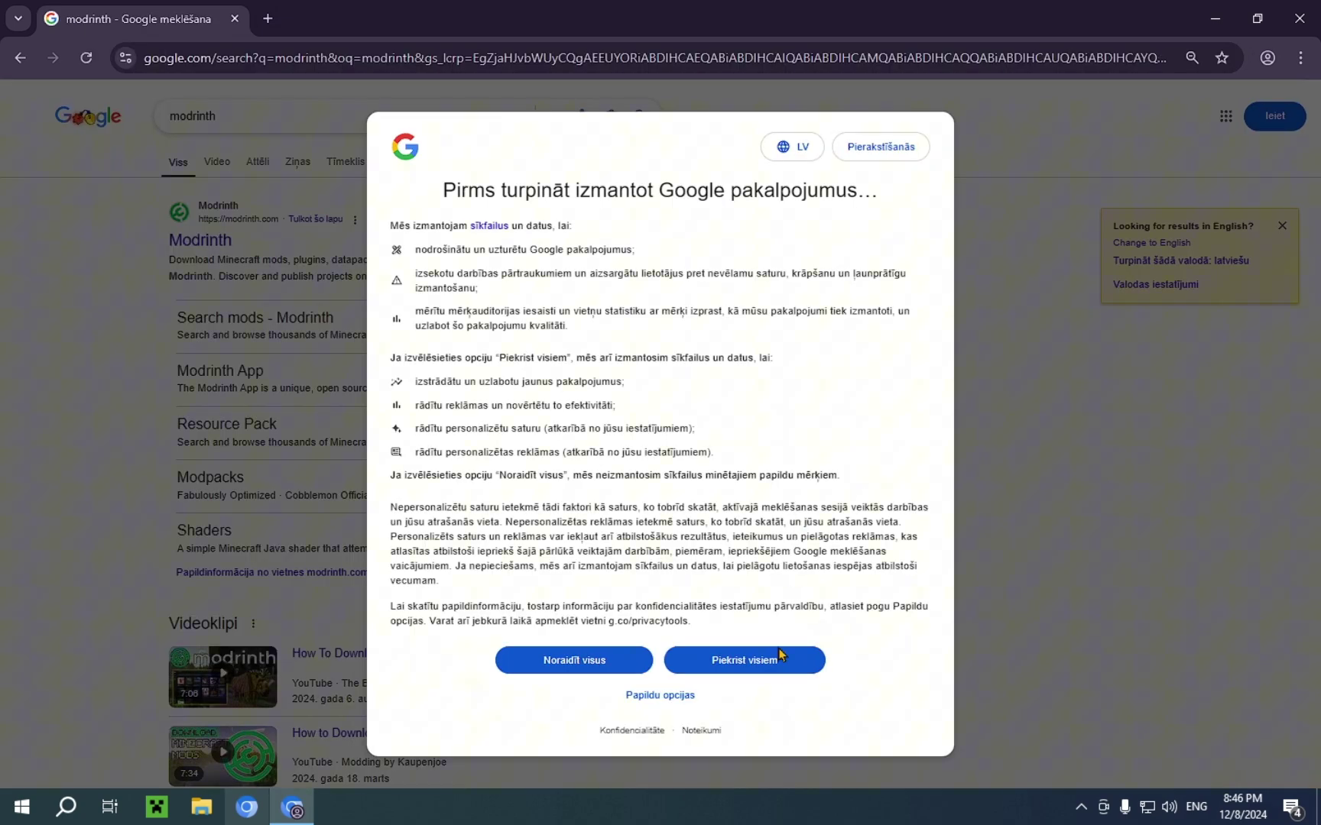
{"action": "left_click", "coordinate": [779, 653]}
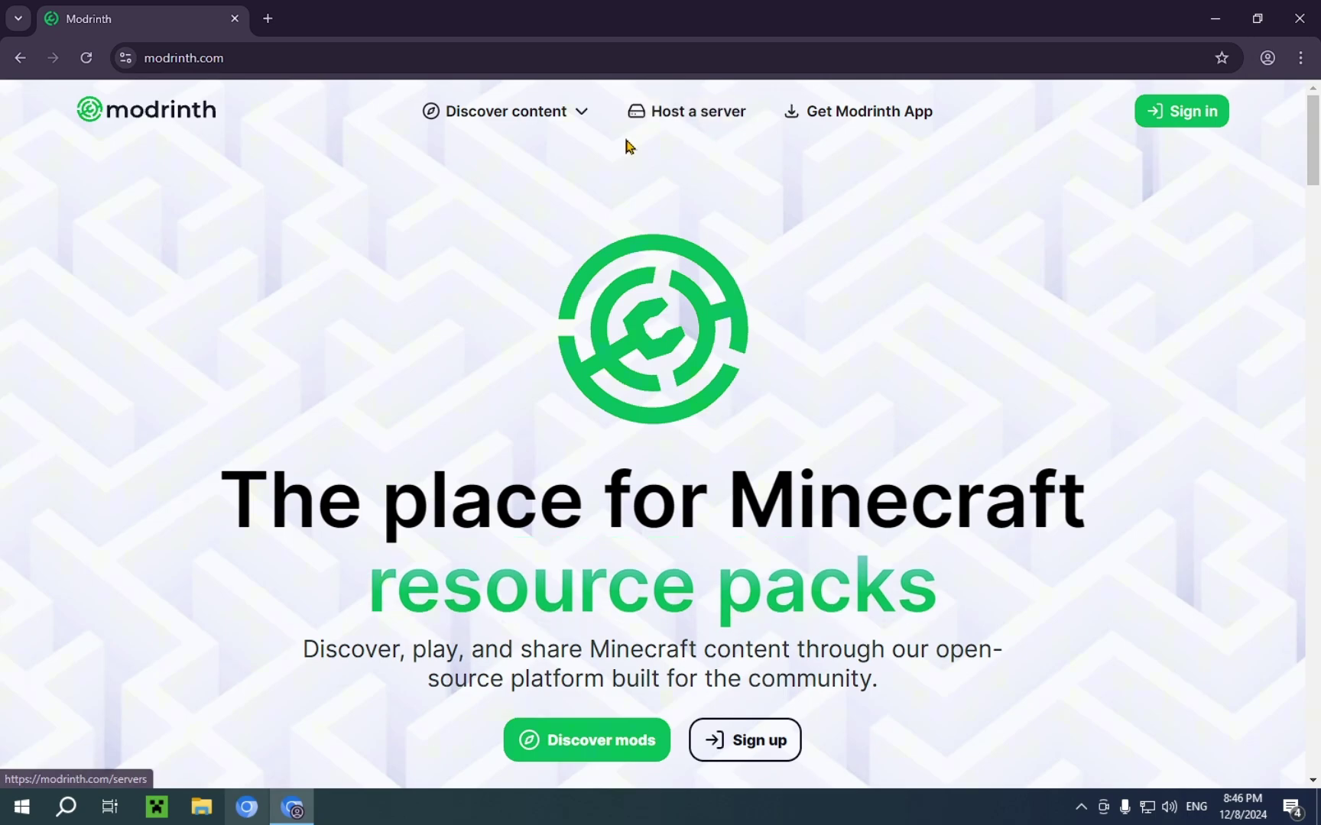
Search Modrinth's Mods for '3d', accept the privacy banner, and open the 3D Skin Layers page.
{"action": "left_click", "coordinate": [504, 112]}
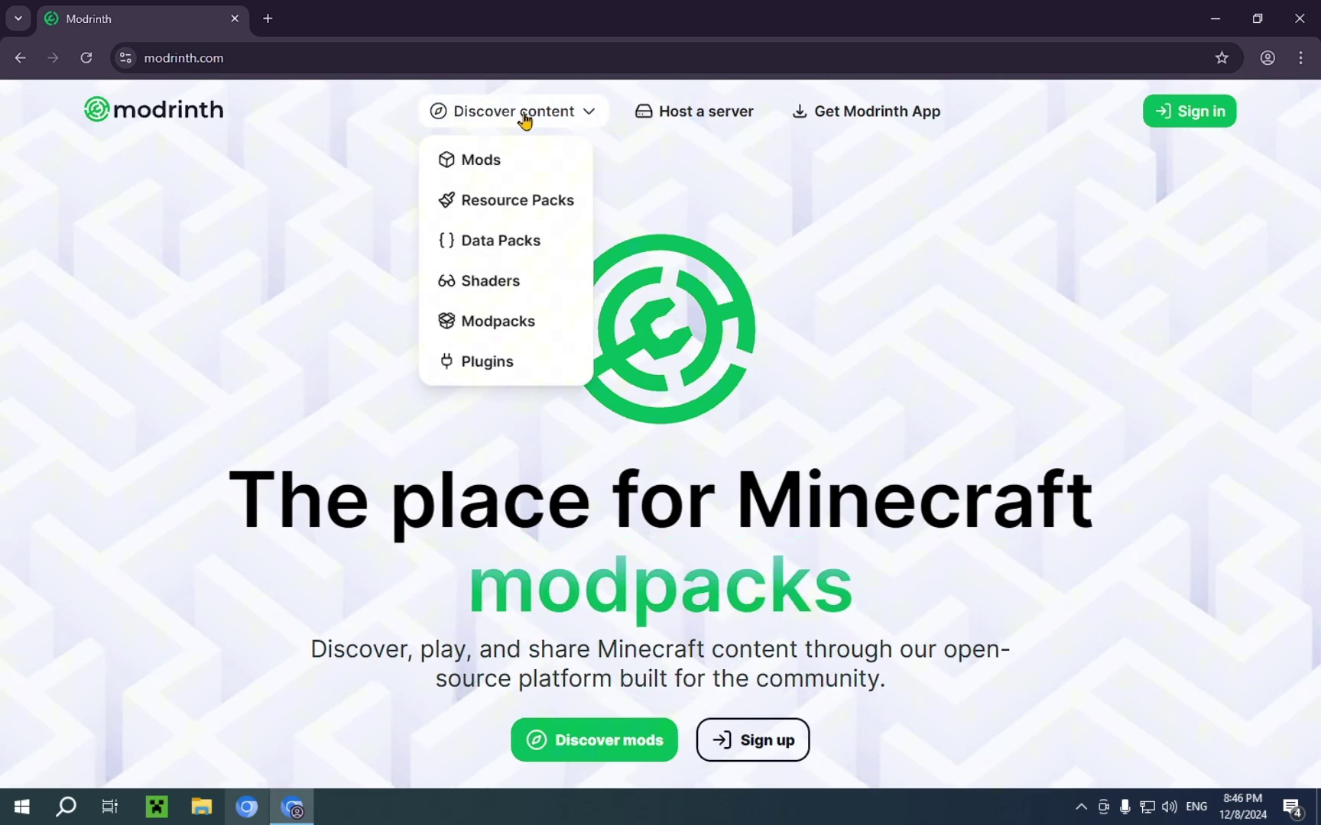
{"action": "left_click", "coordinate": [527, 162]}
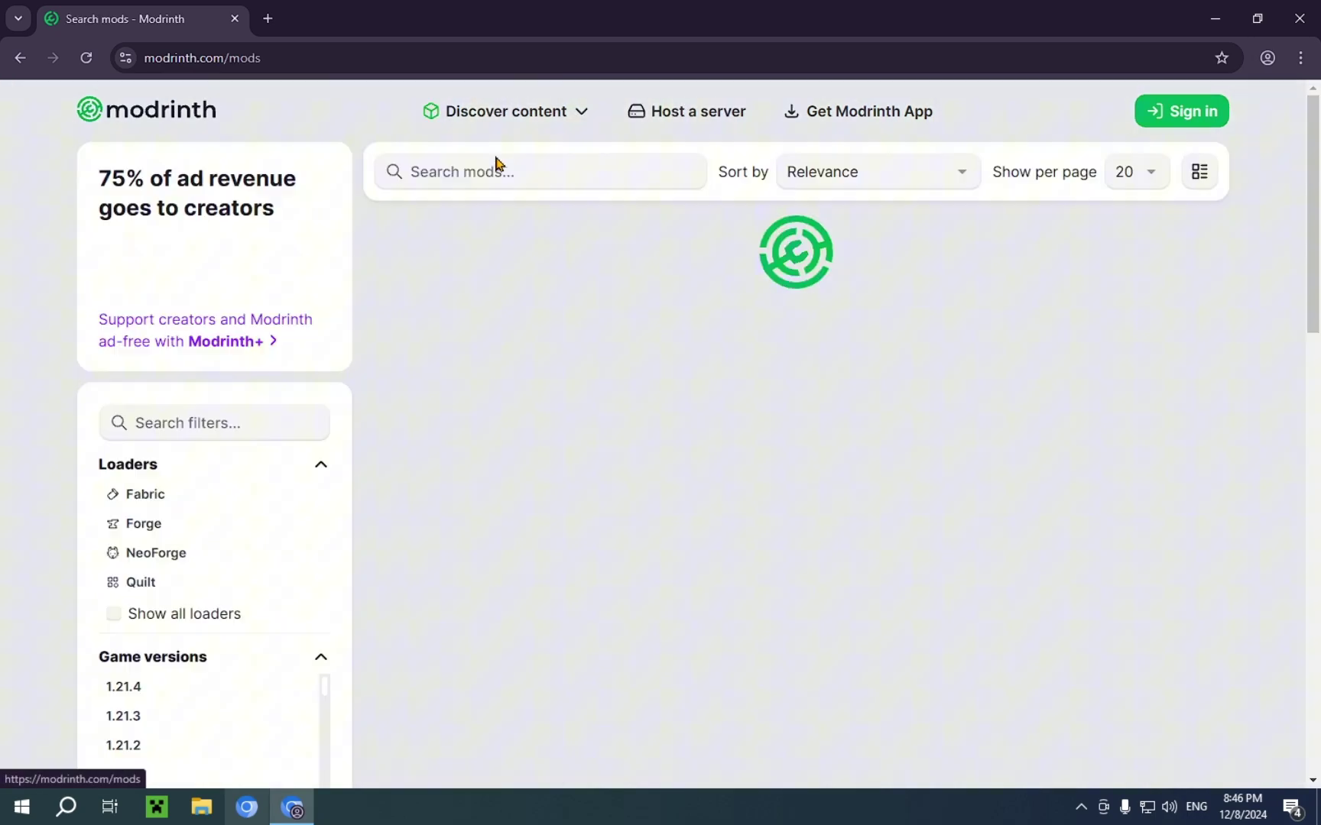
{"action": "left_click", "coordinate": [502, 170]}
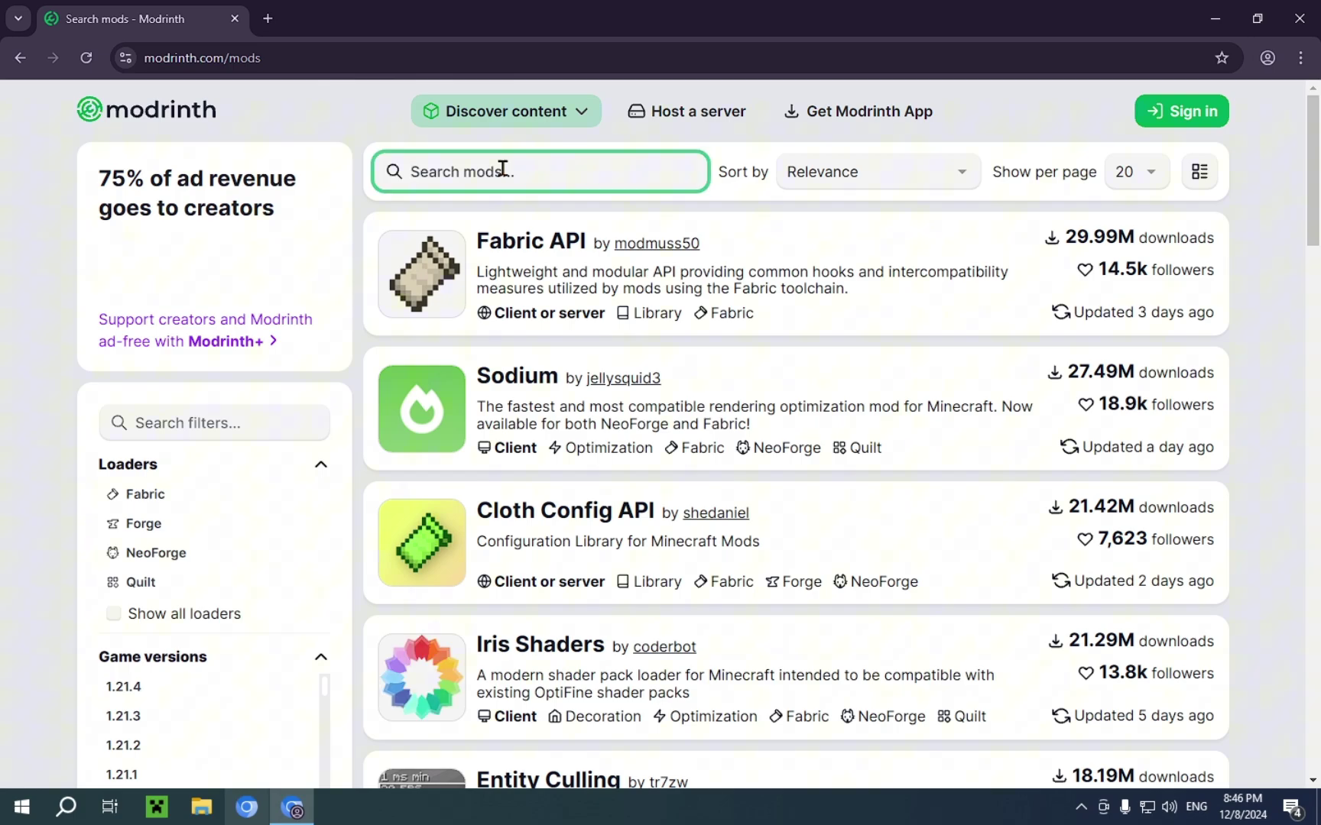
{"action": "type", "text": "3d"}
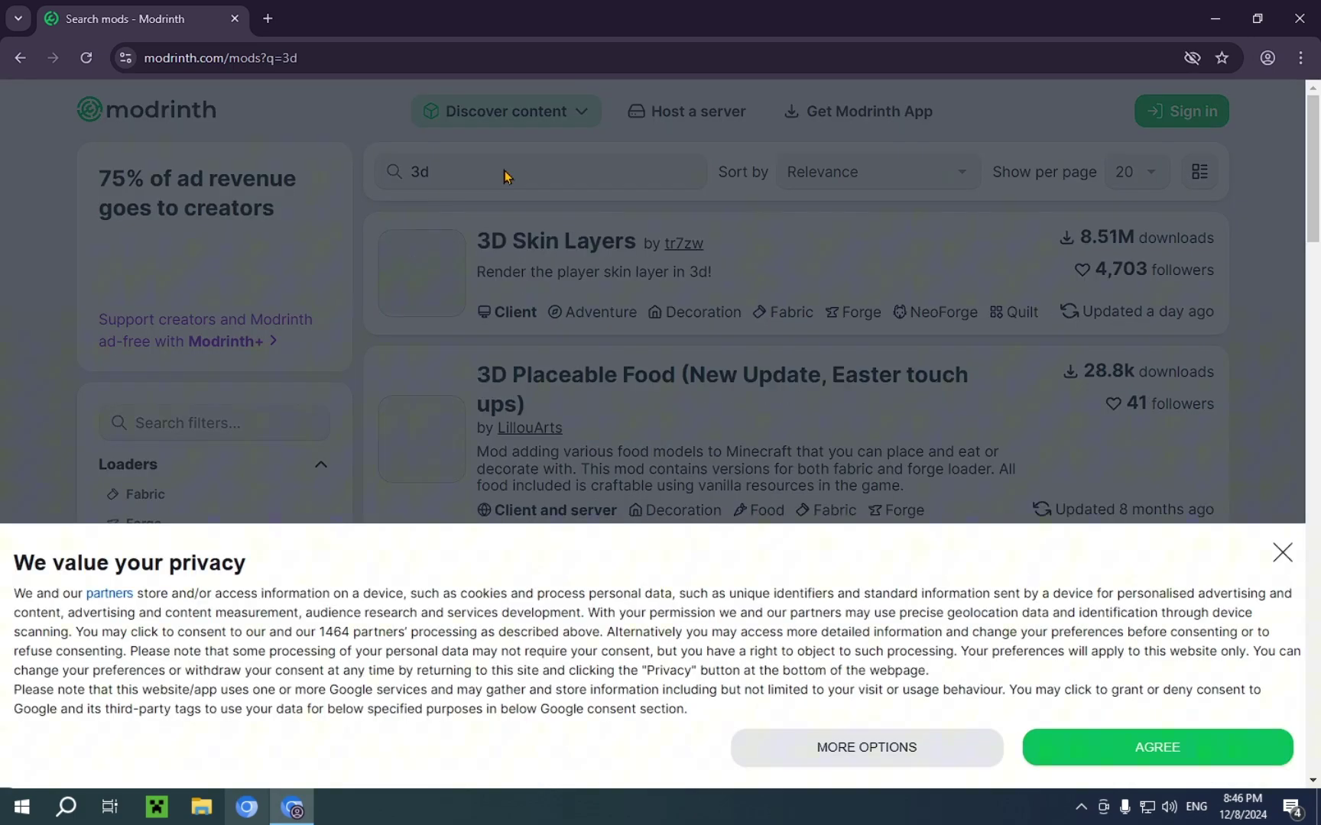
{"action": "left_click", "coordinate": [1099, 755]}
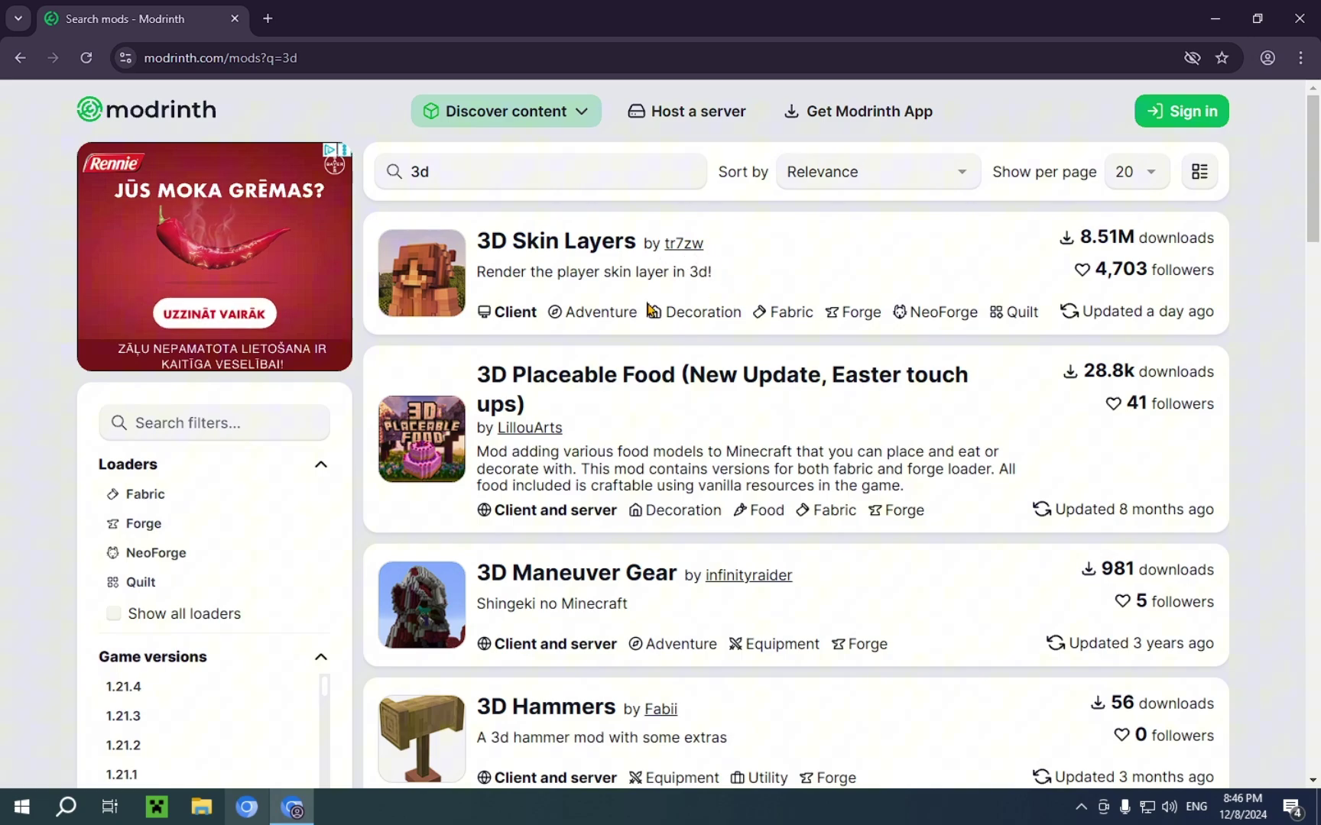
{"action": "left_click", "coordinate": [563, 246]}
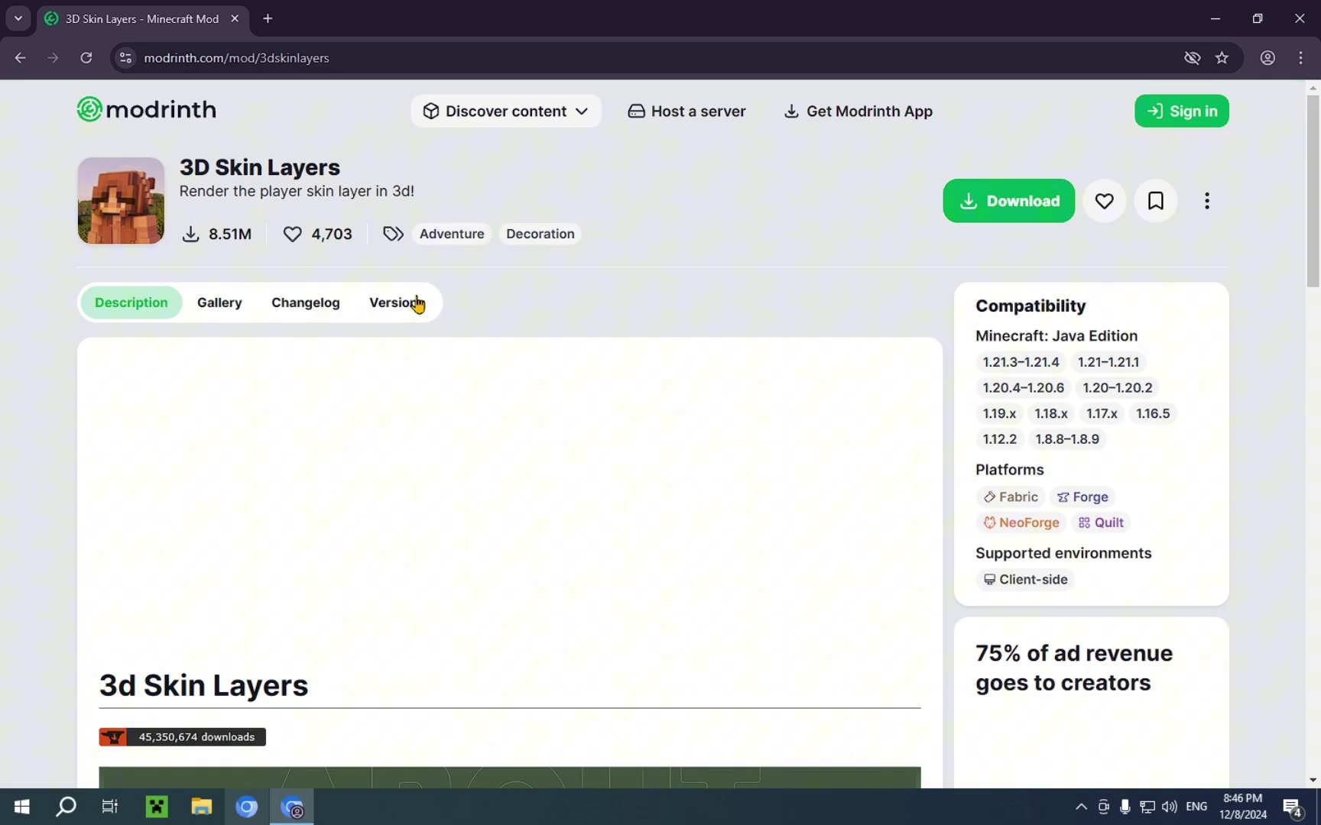
Download the 3D Skin Layers 1.7.4 Fabric 1.21.4 jar after checking its Fabric dependency.
{"action": "left_click", "coordinate": [415, 303]}
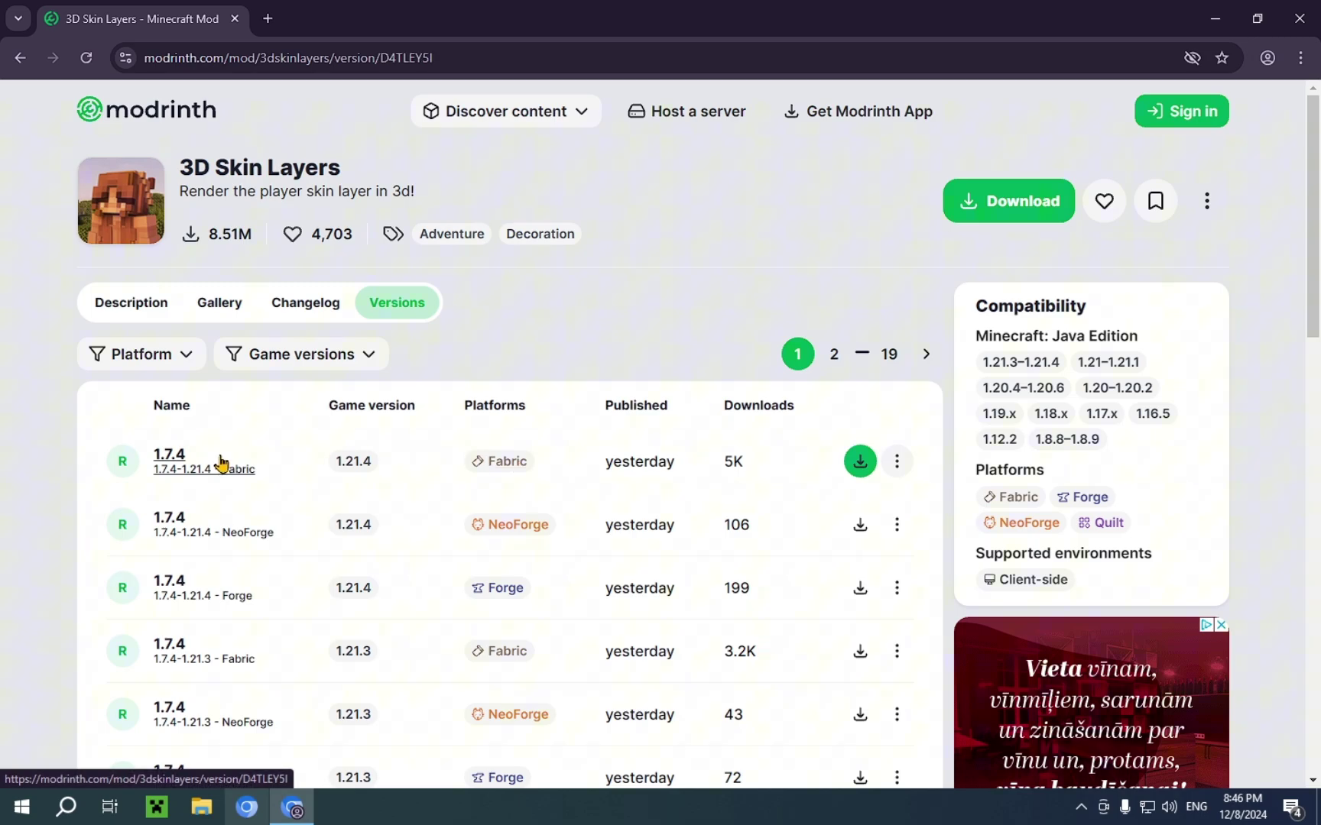
{"action": "left_click", "coordinate": [219, 461]}
{"action": "scroll", "coordinate": [373, 417], "scroll_direction": "down", "scroll_amount": 5}
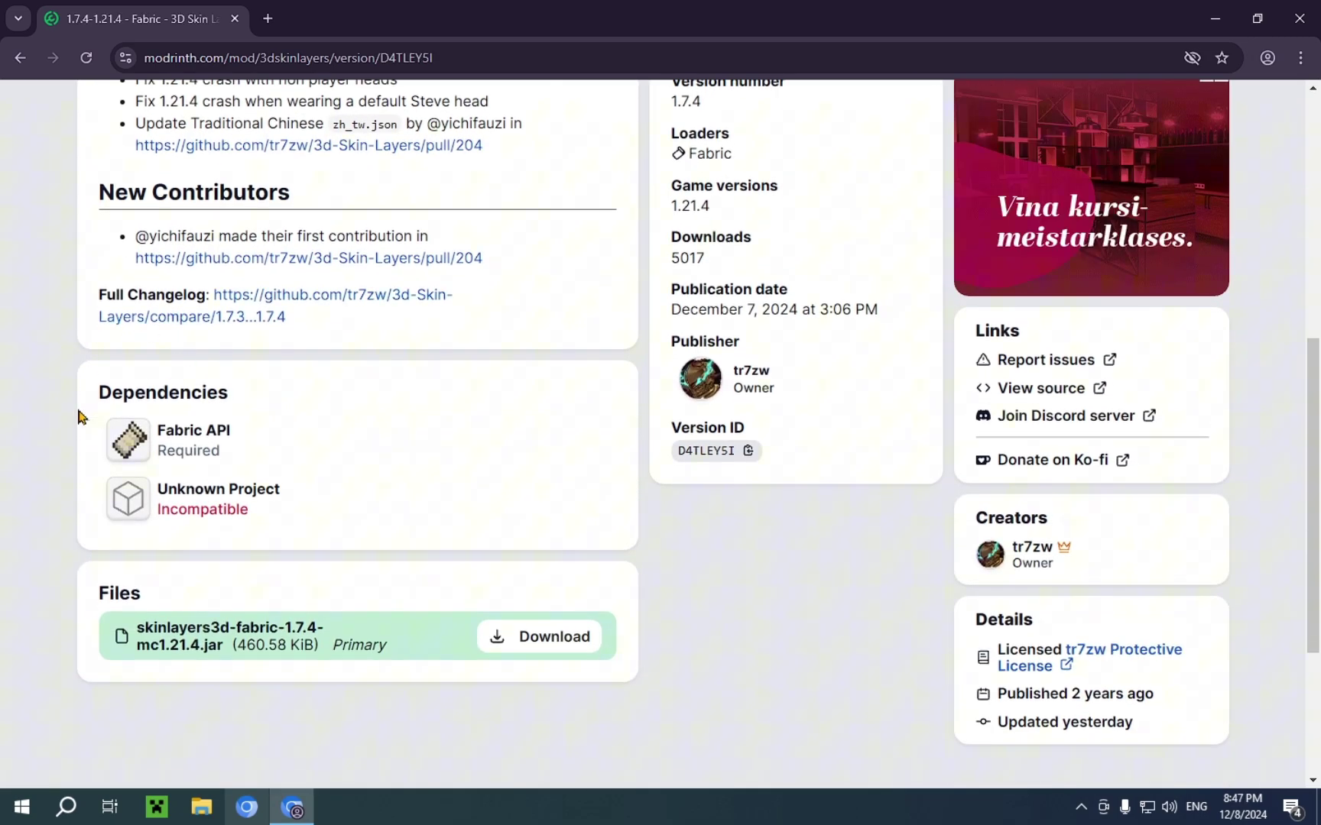
{"action": "left_click_drag", "start_coordinate": [82, 399], "coordinate": [317, 401]}
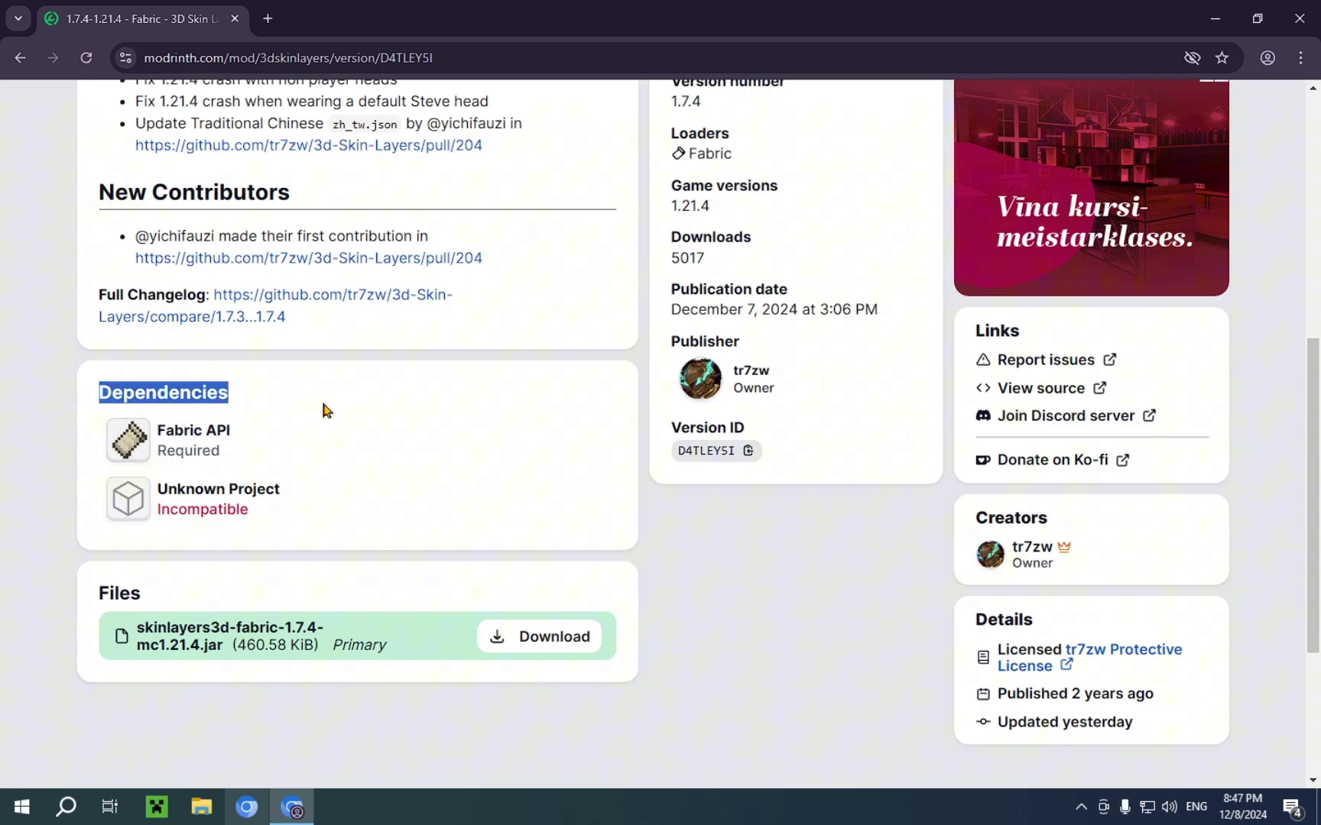
{"action": "left_click", "coordinate": [325, 411]}
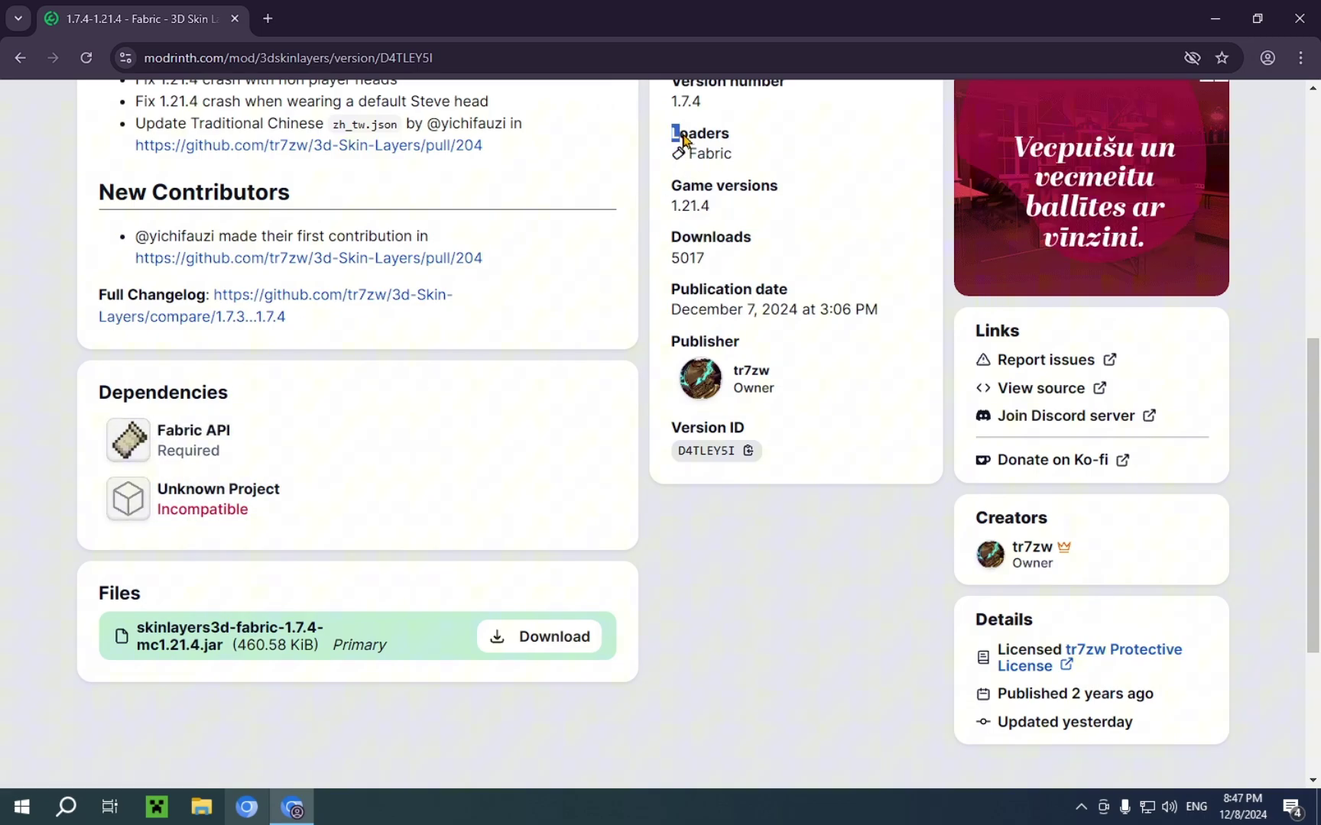
{"action": "left_click_drag", "start_coordinate": [673, 134], "coordinate": [757, 167]}
{"action": "left_click", "coordinate": [708, 154]}
{"action": "left_click", "coordinate": [726, 152]}
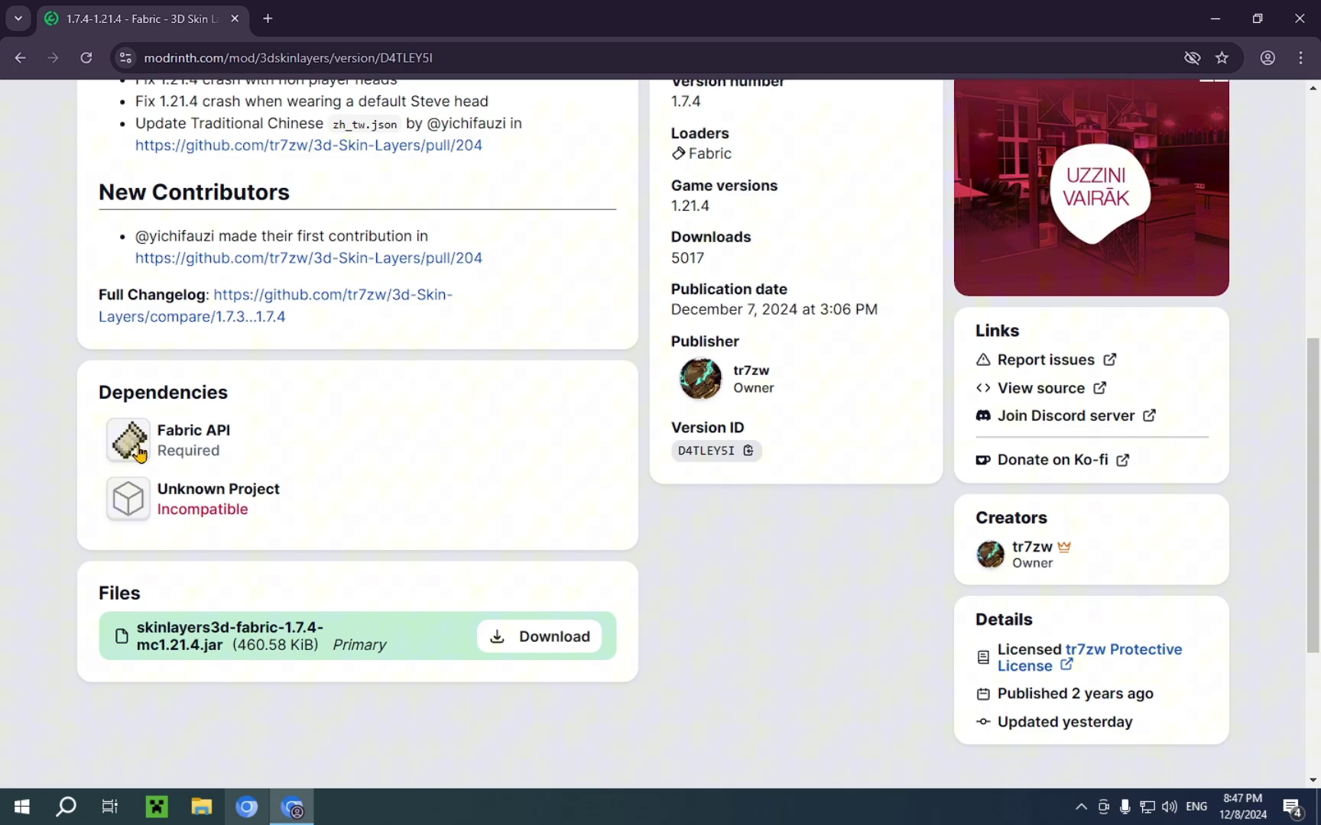
{"action": "scroll", "coordinate": [137, 451], "scroll_direction": "up", "scroll_amount": 6}
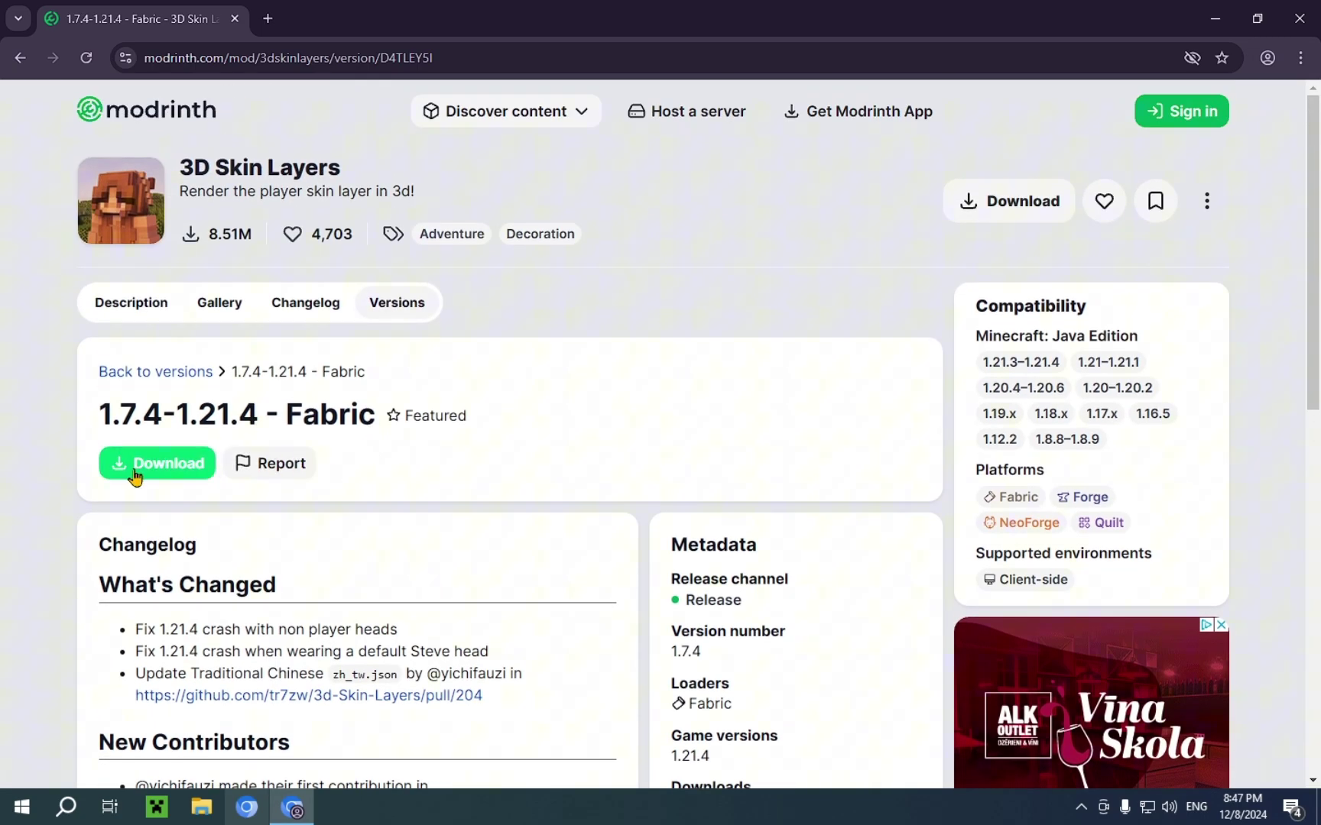
{"action": "left_click", "coordinate": [155, 463]}
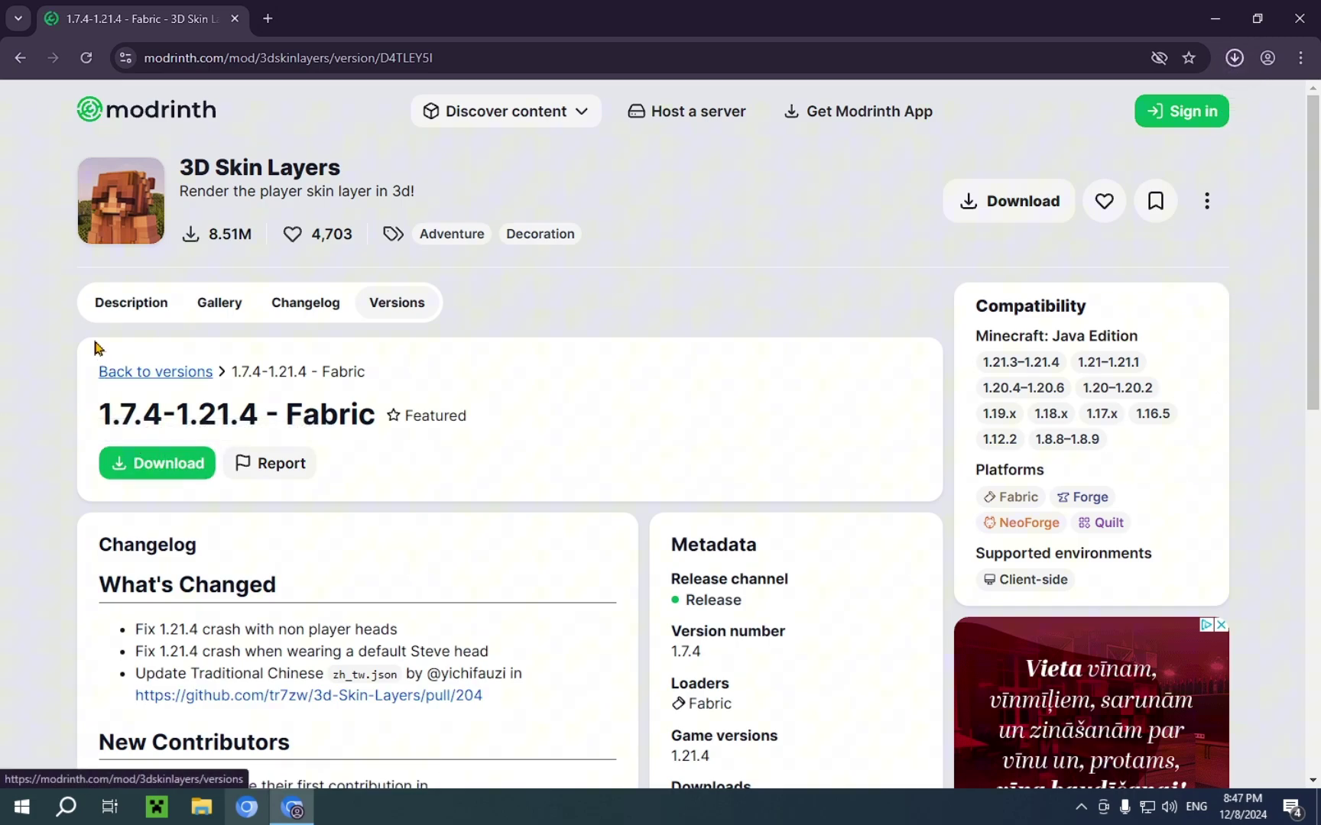
Download the Windows Fabric installer from fabricmc.net and confirm it in the downloads panel.
{"action": "left_click", "coordinate": [266, 18]}
{"action": "type", "text": "fabric"}
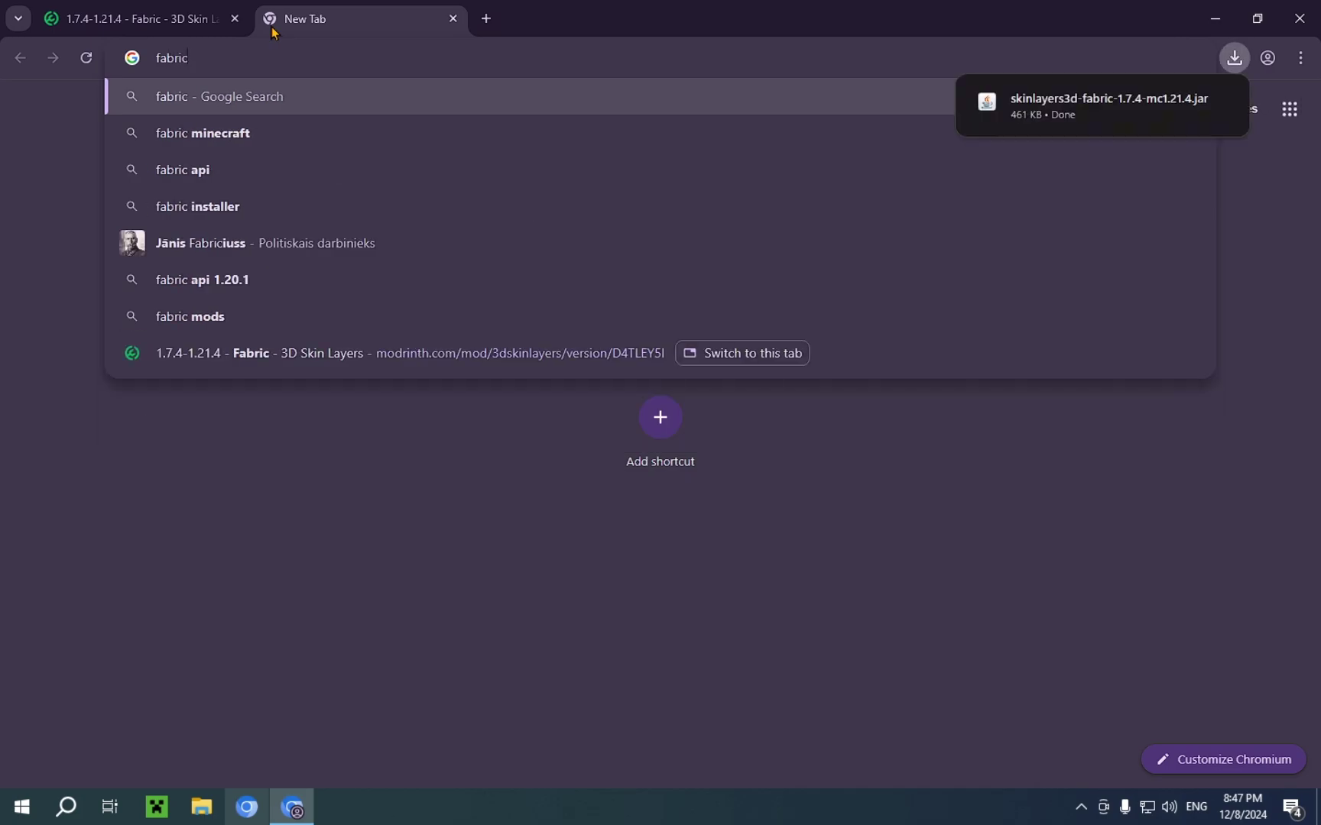
{"action": "type", "text": "mc"}
{"action": "key", "text": "Return"}
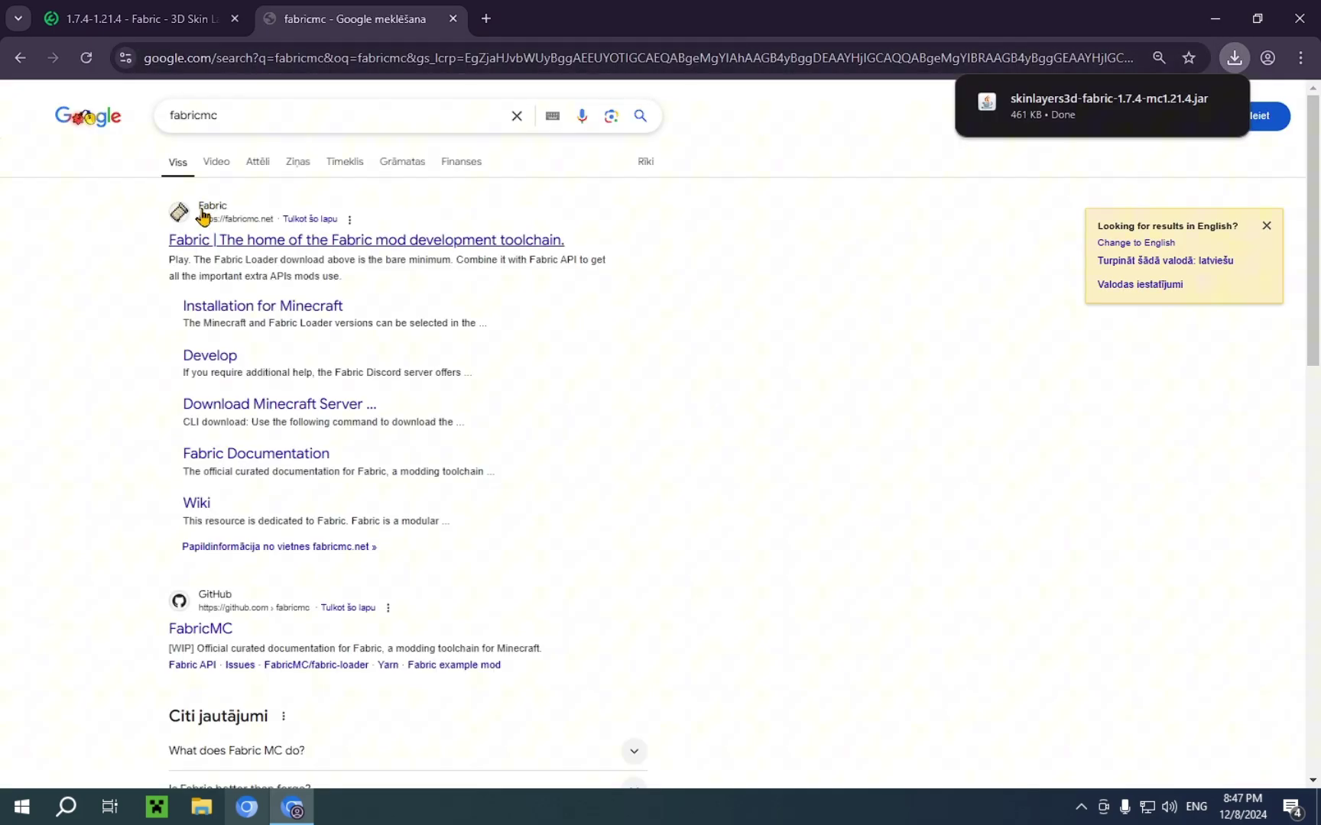
{"action": "left_click", "coordinate": [262, 239]}
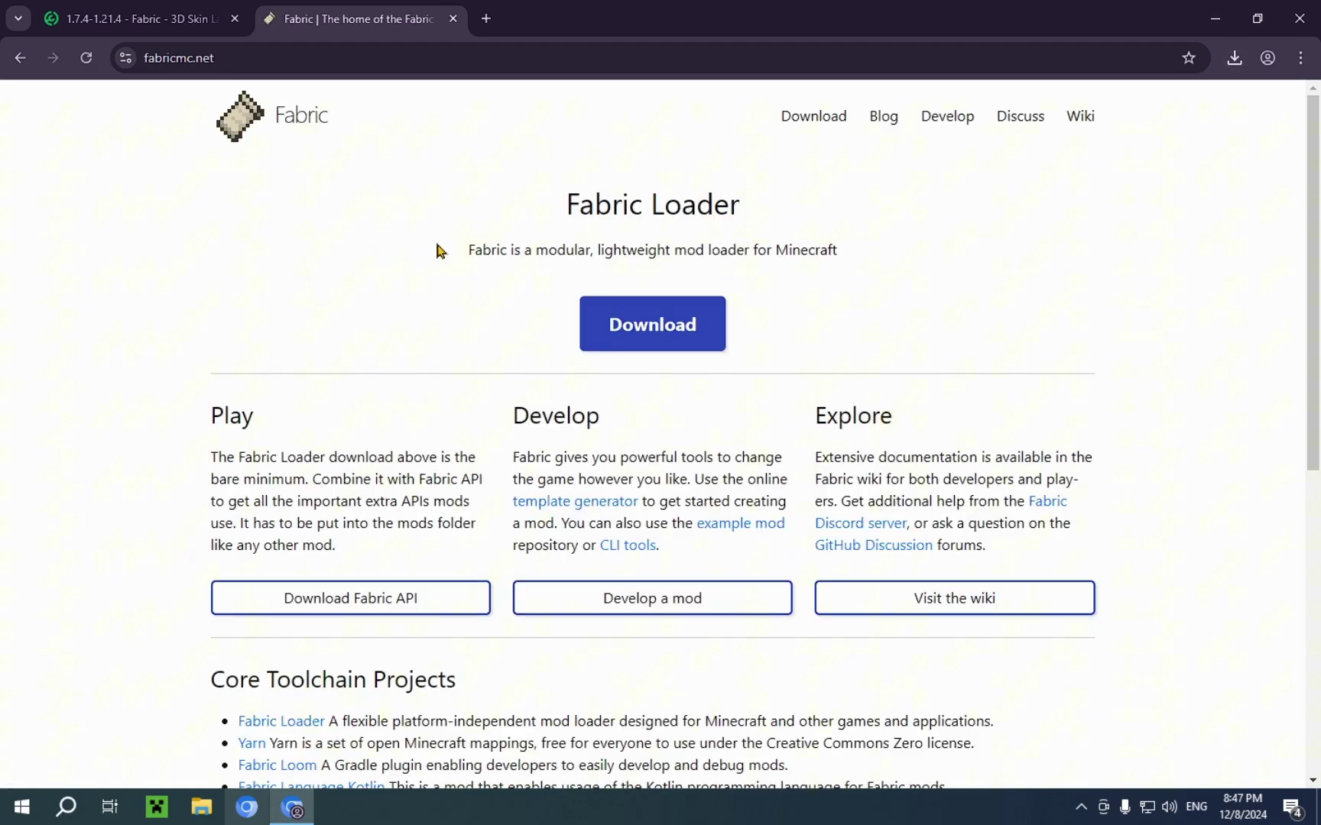
{"action": "left_click", "coordinate": [652, 324]}
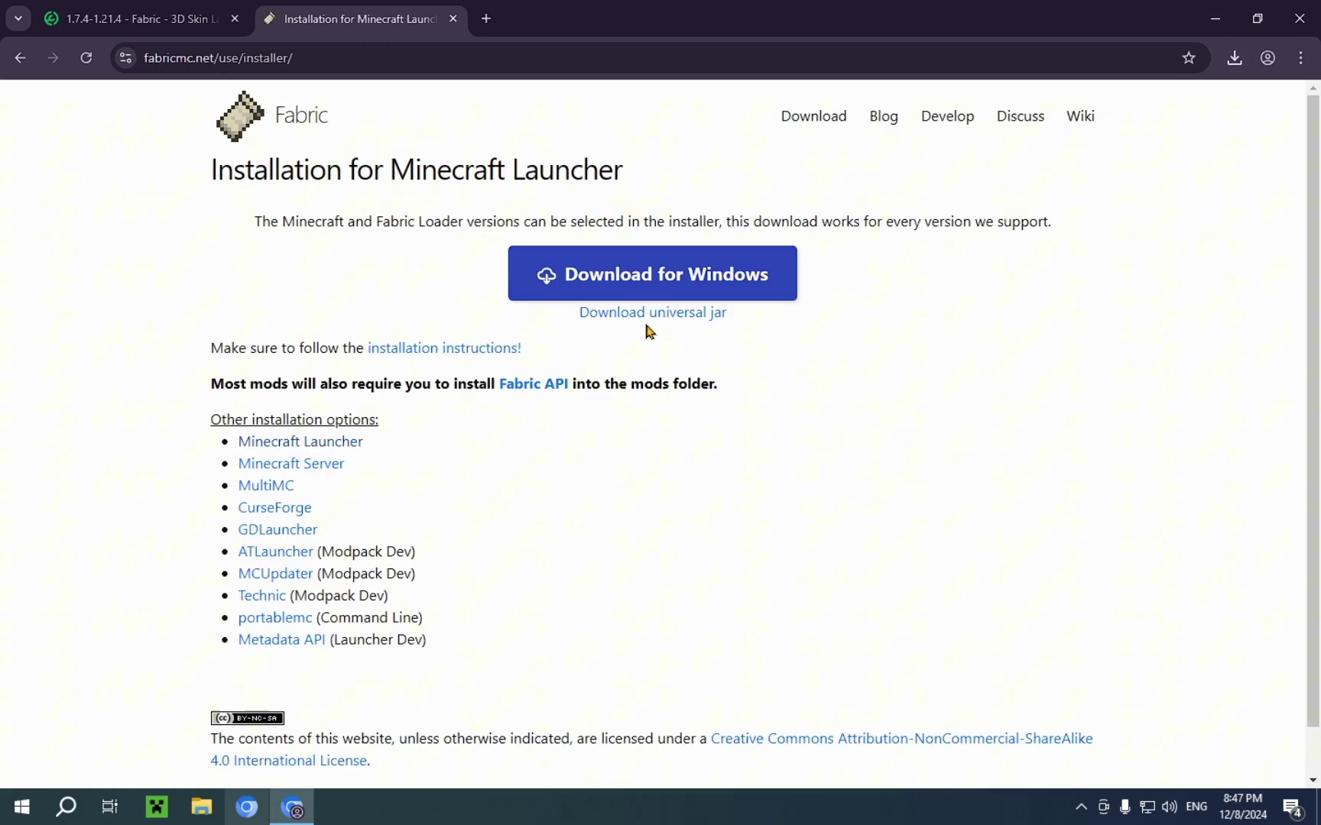
{"action": "left_click", "coordinate": [647, 267]}
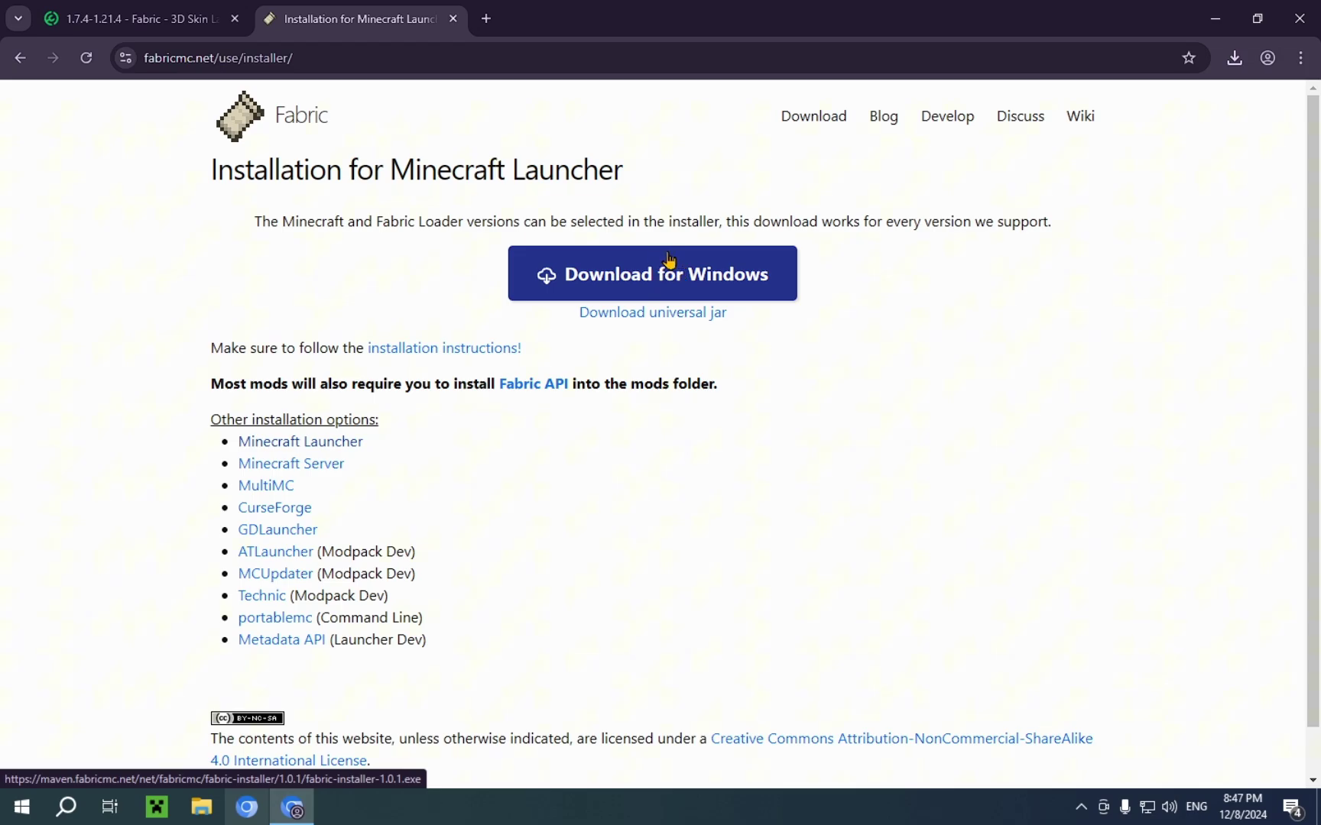
{"action": "left_click", "coordinate": [1235, 57]}
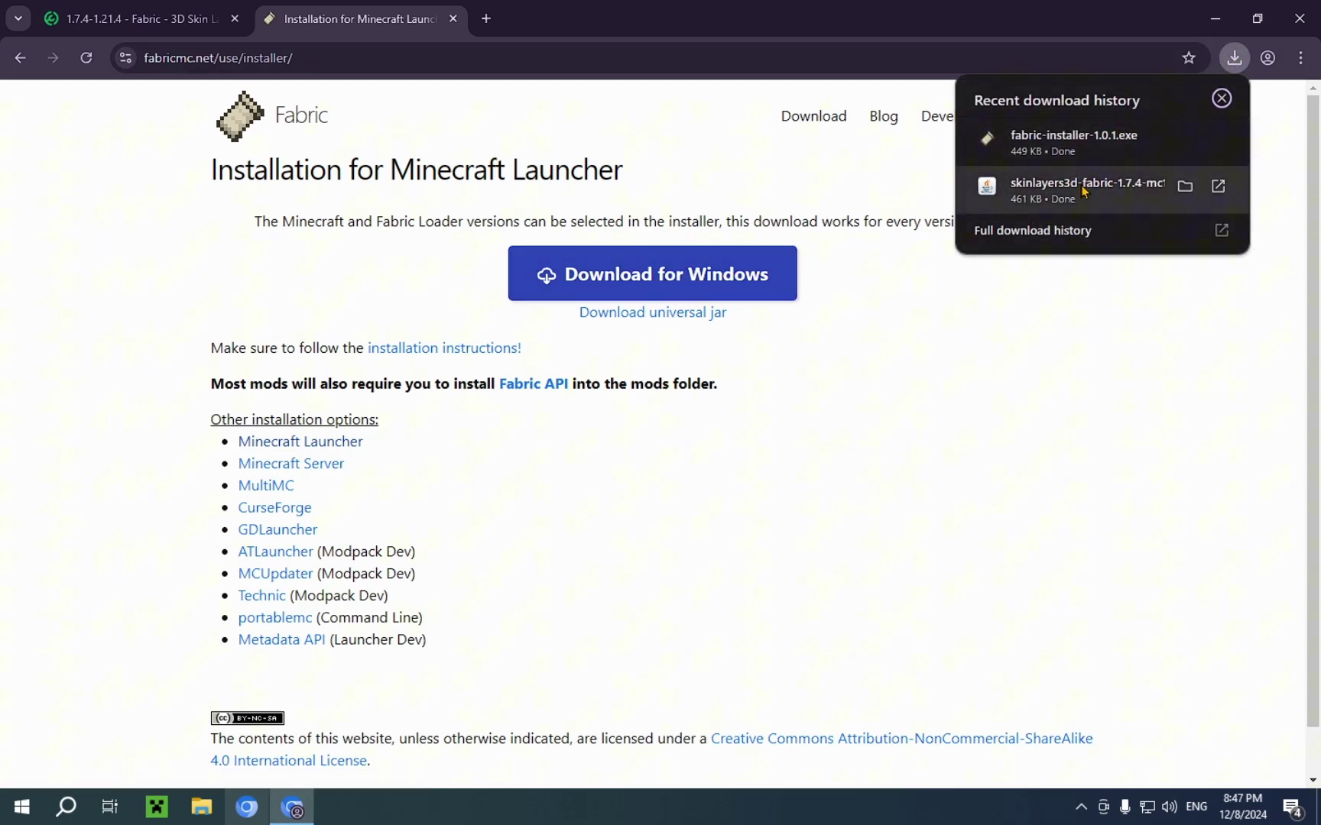
{"action": "left_click", "coordinate": [486, 19]}
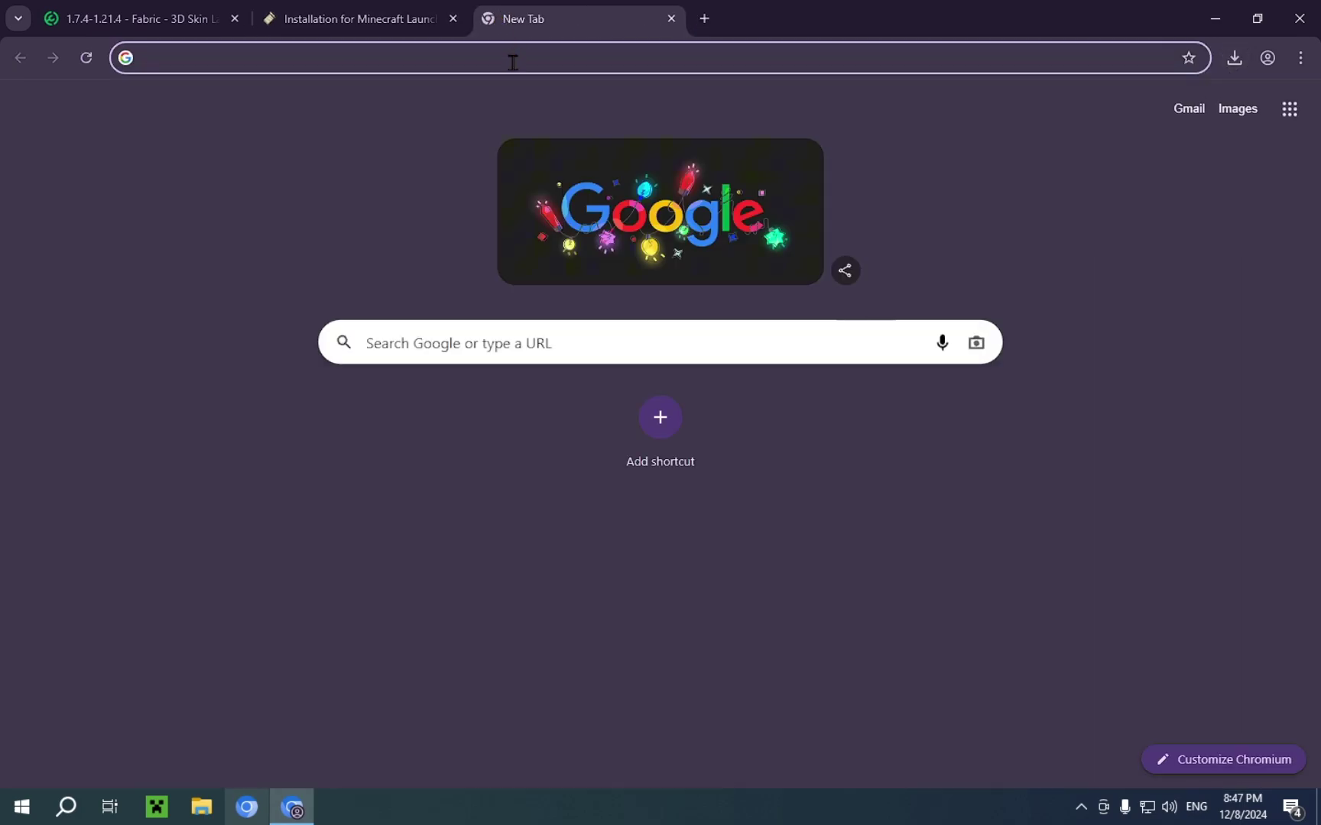
{"action": "type", "text": "fabric api"}
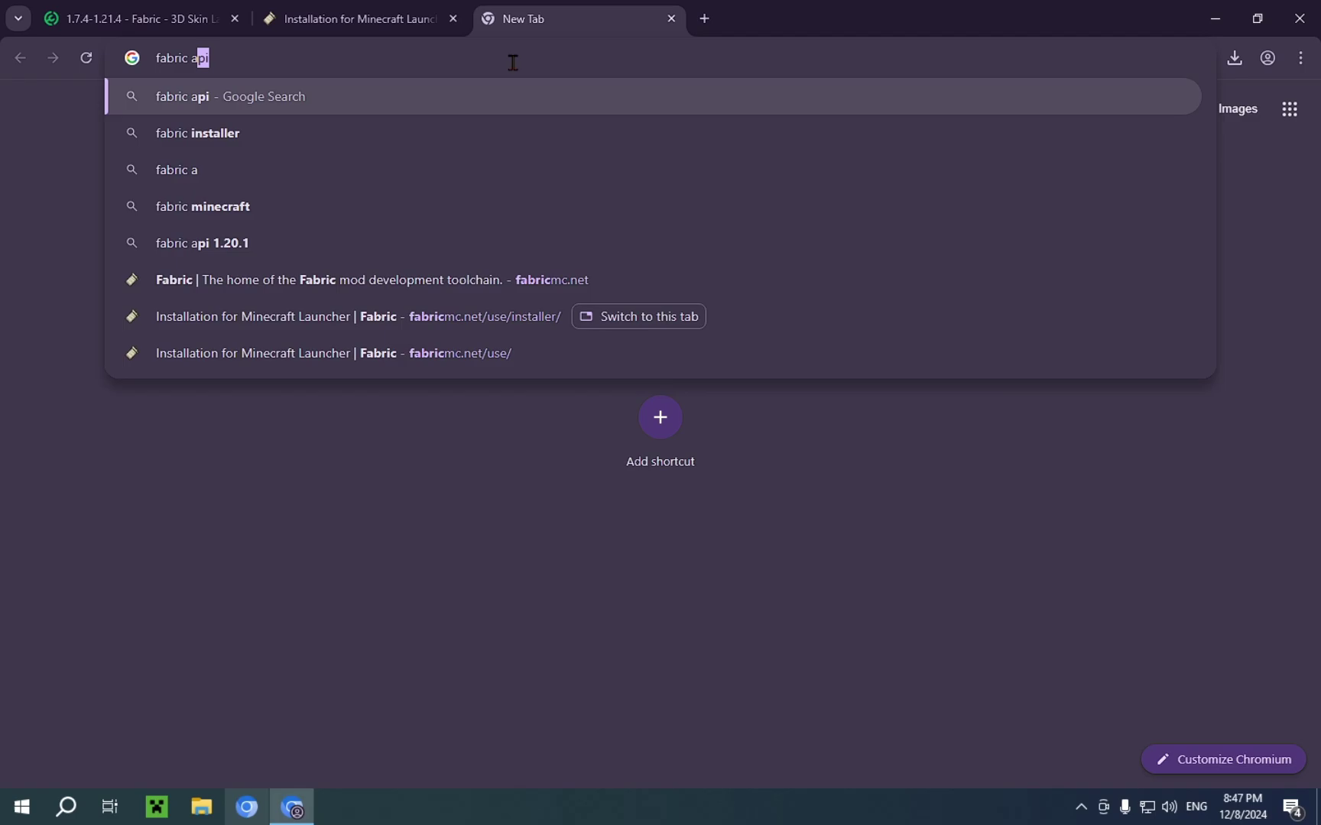
Find the Fabric API page on Modrinth and review its description.
{"action": "key", "text": "Return"}
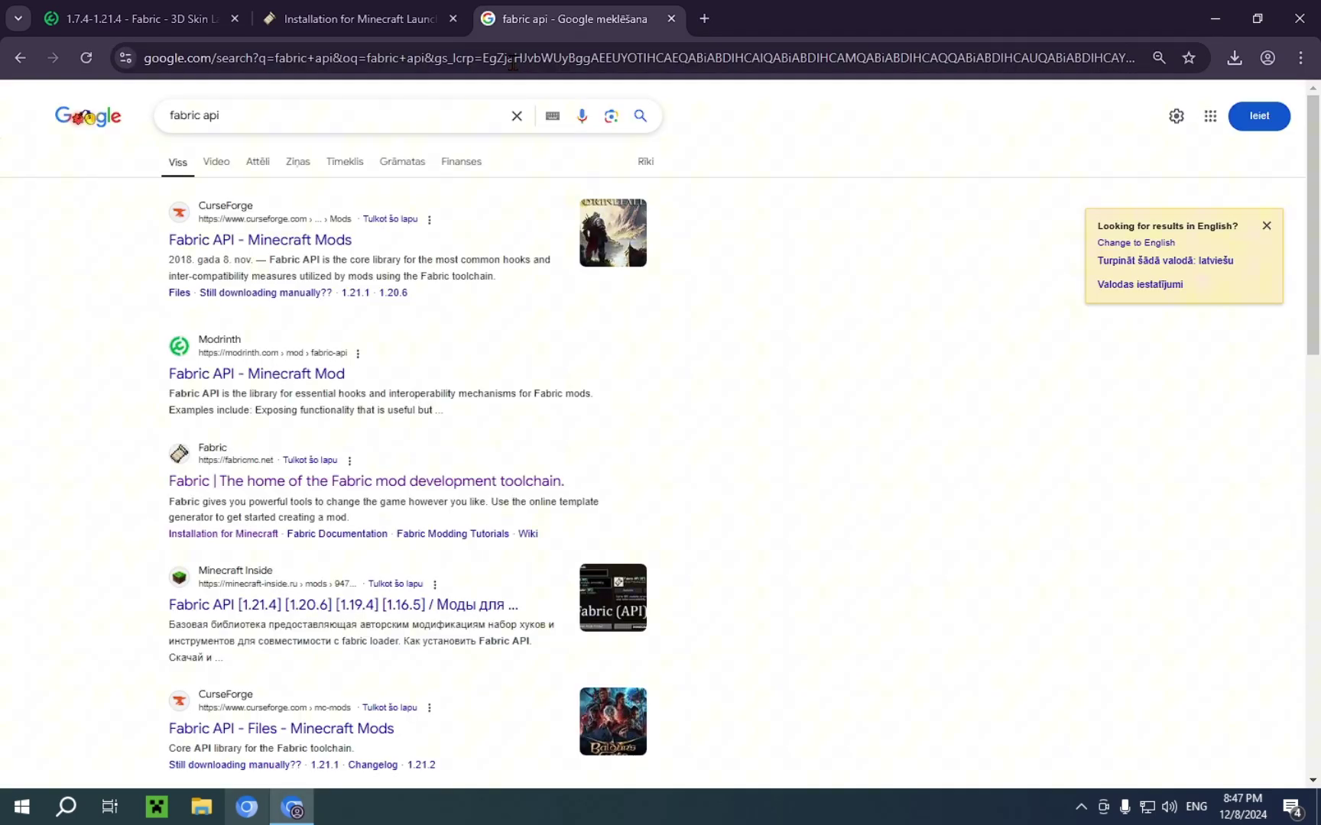
{"action": "left_click", "coordinate": [232, 377]}
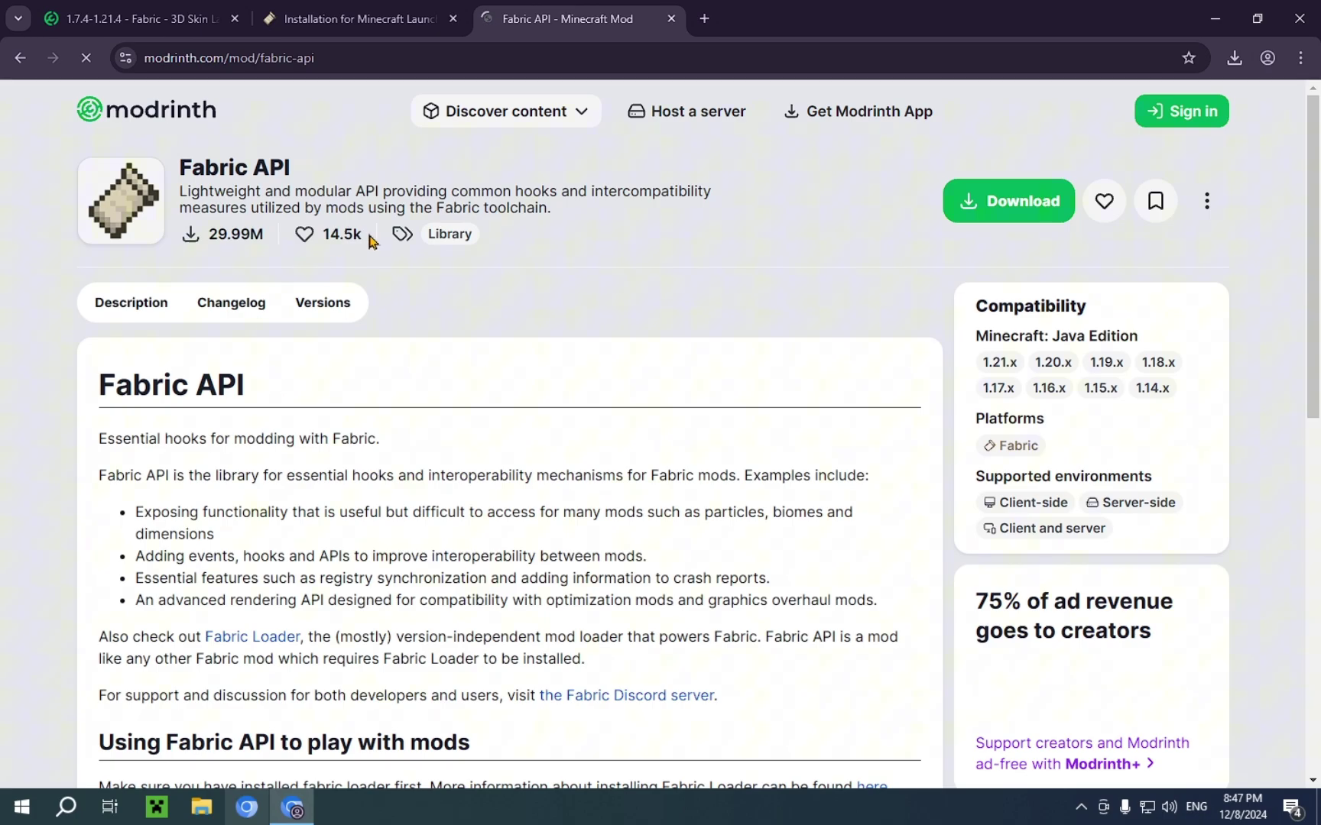
{"action": "left_click_drag", "start_coordinate": [179, 195], "coordinate": [710, 196]}
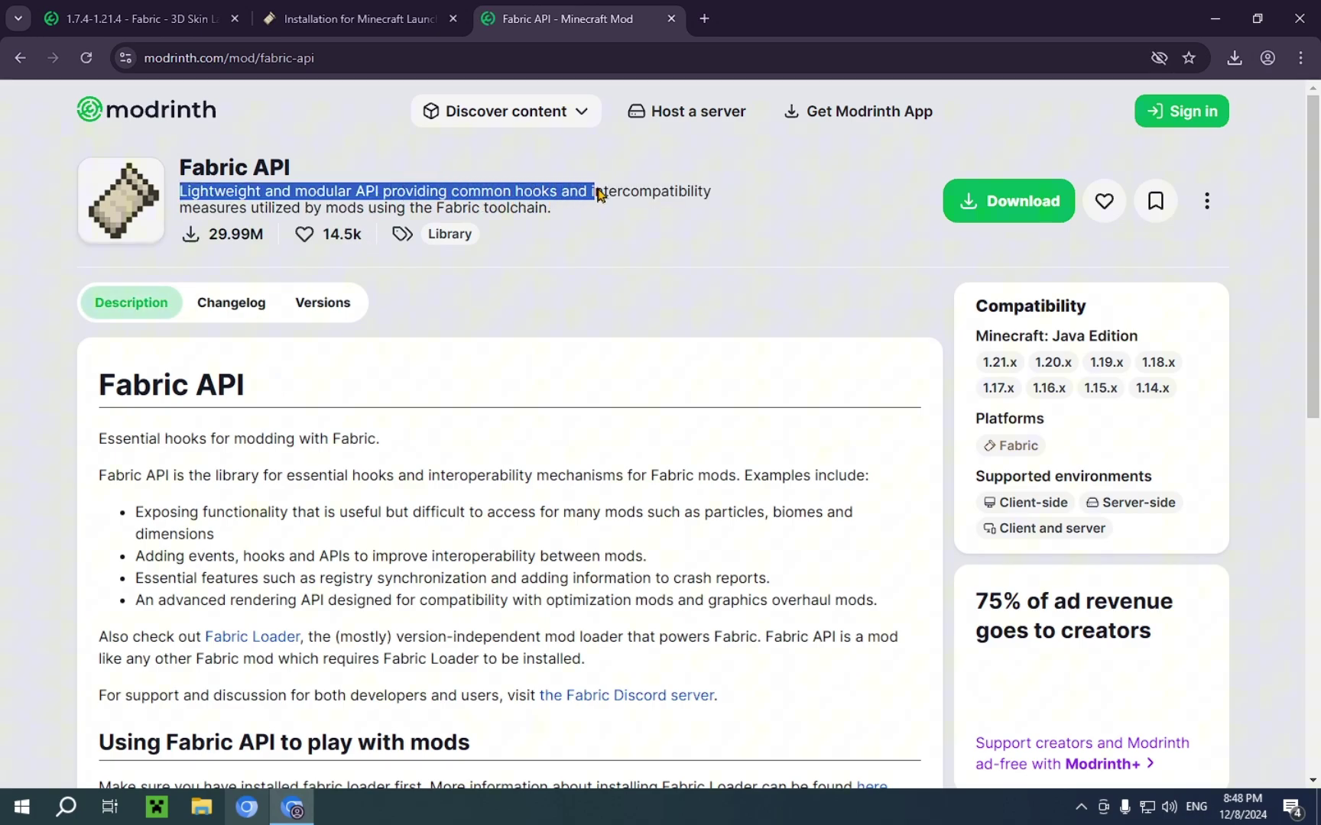
{"action": "left_click", "coordinate": [480, 174]}
{"action": "mouse_move", "coordinate": [181, 192]}
{"action": "left_mouse_down"}
{"action": "mouse_move", "coordinate": [429, 219]}
{"action": "mouse_move", "coordinate": [577, 217]}
{"action": "left_mouse_up"}
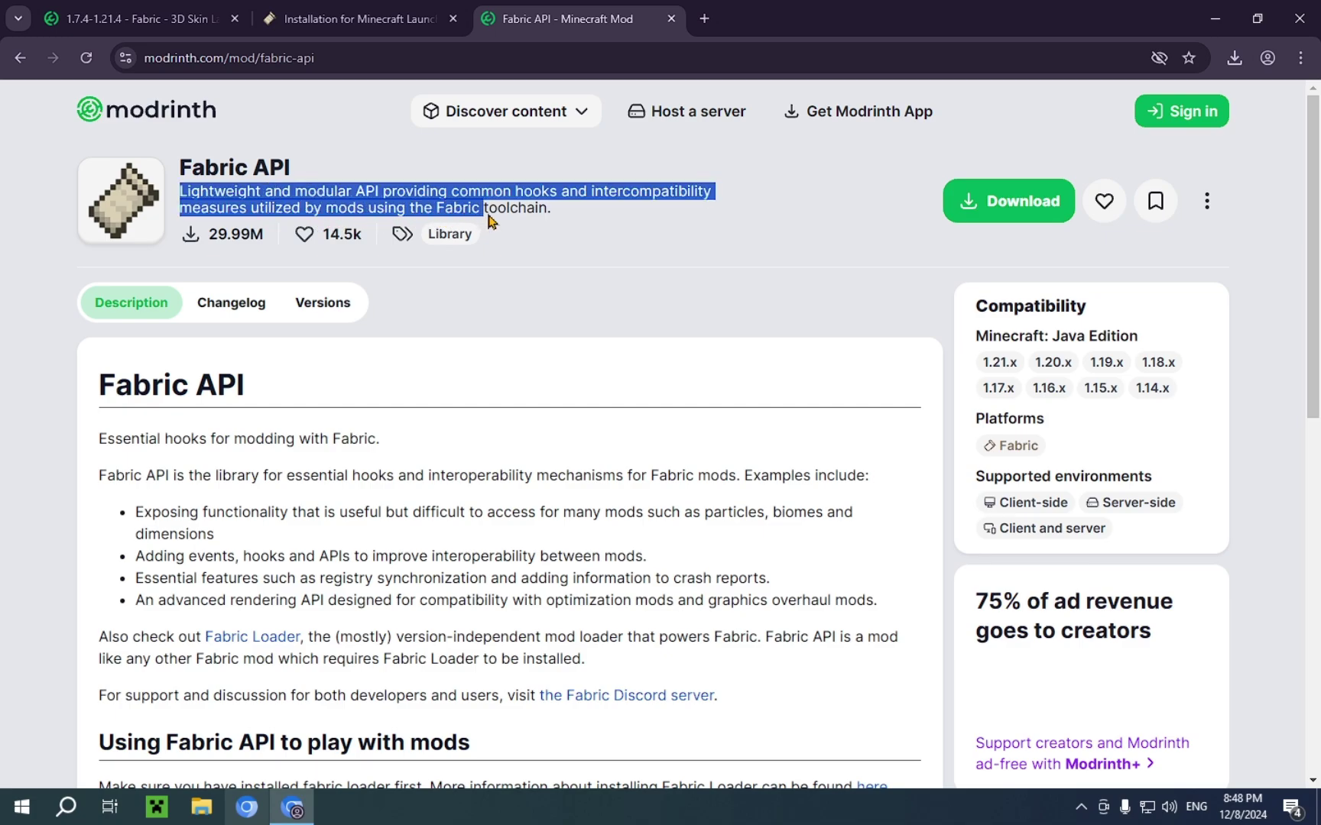
{"action": "left_click", "coordinate": [584, 221]}
Download Fabric API 0.111.0+1.21.4, confirm it in downloads, and close the browser.
{"action": "left_click", "coordinate": [320, 302]}
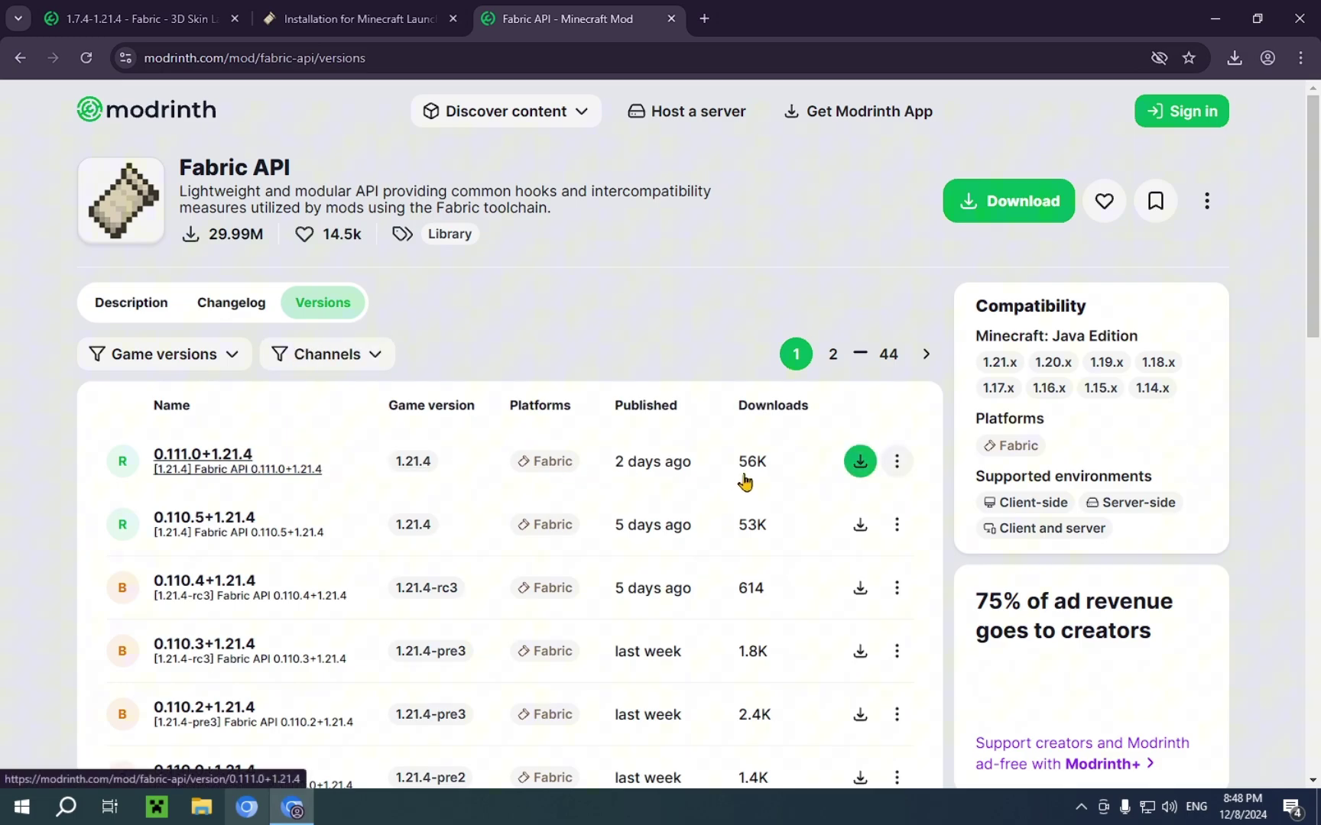
{"action": "left_click", "coordinate": [859, 462]}
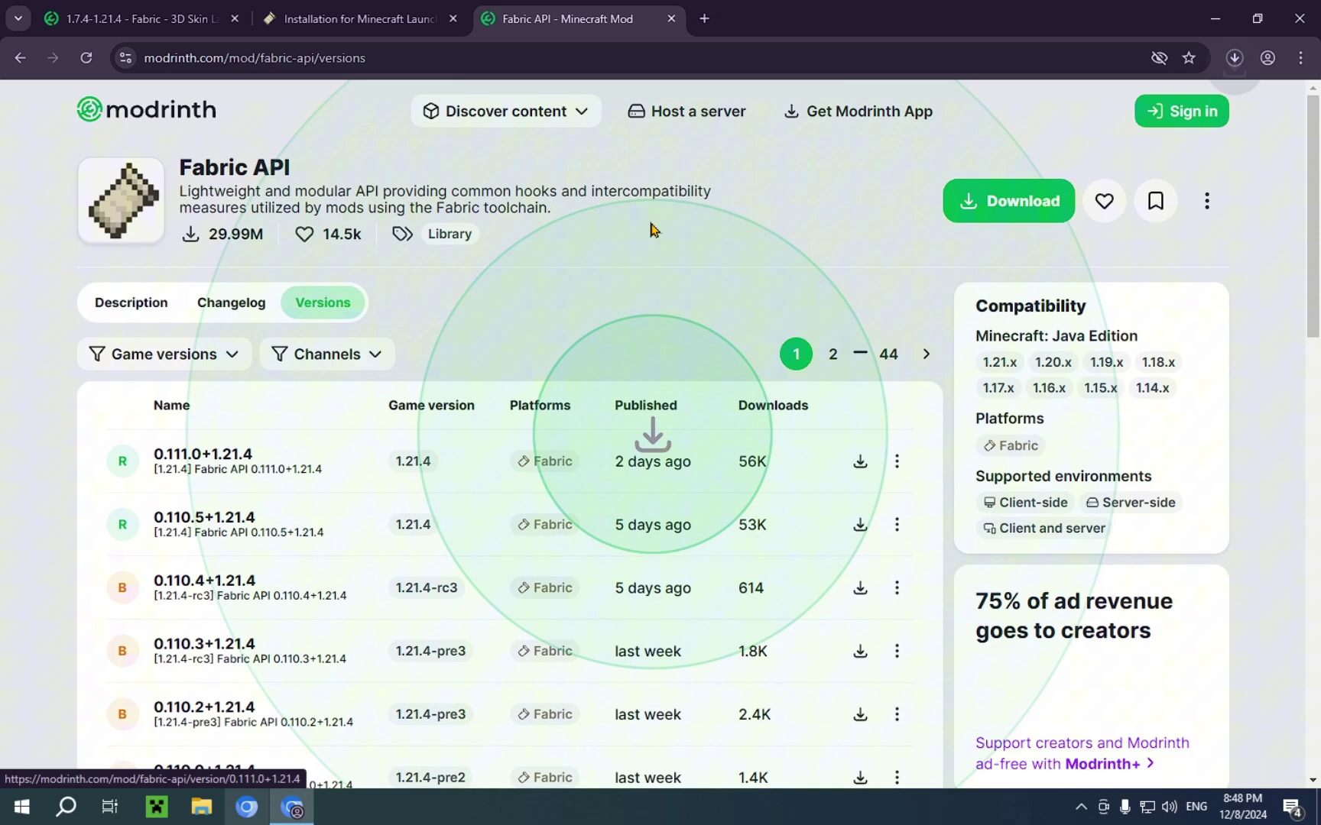
{"action": "left_click", "coordinate": [1234, 58]}
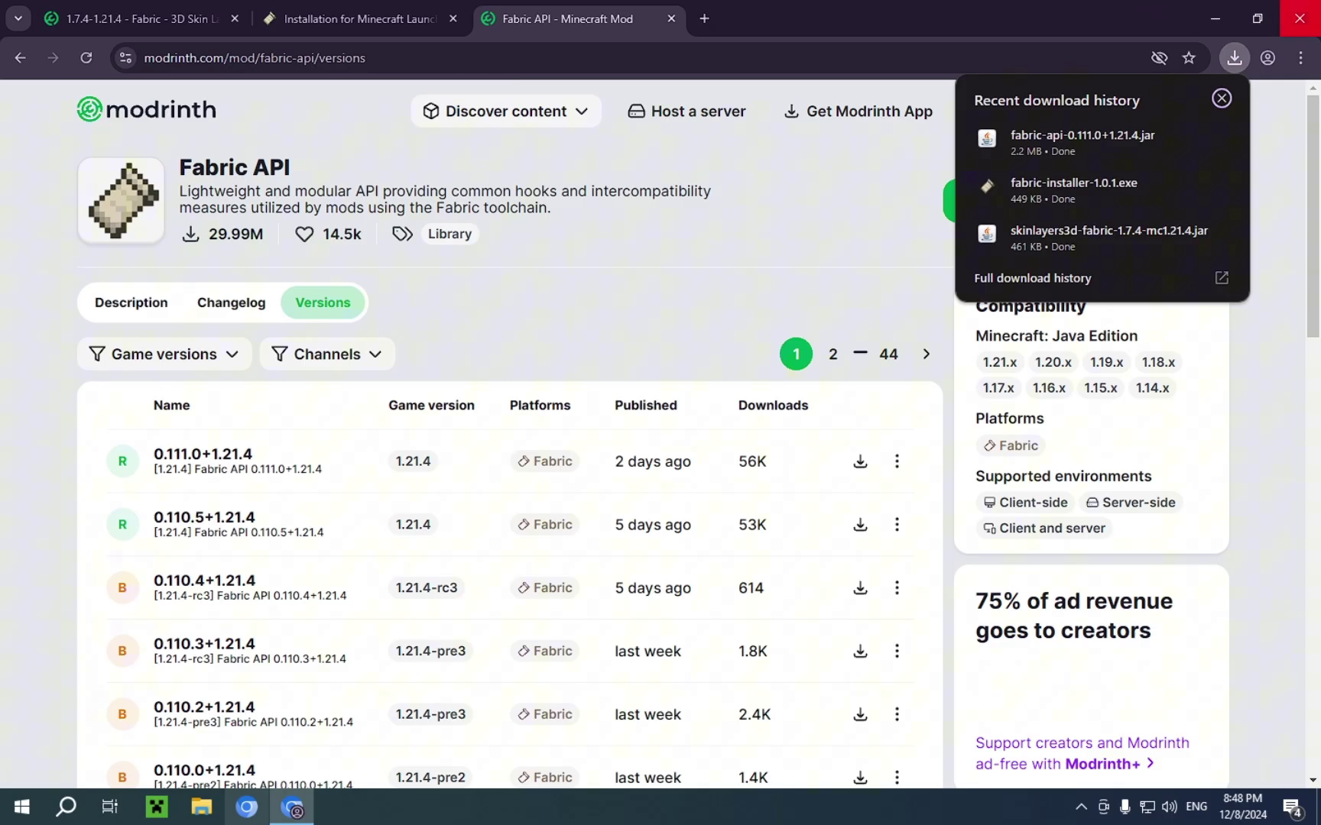
{"action": "left_click", "coordinate": [1299, 18]}
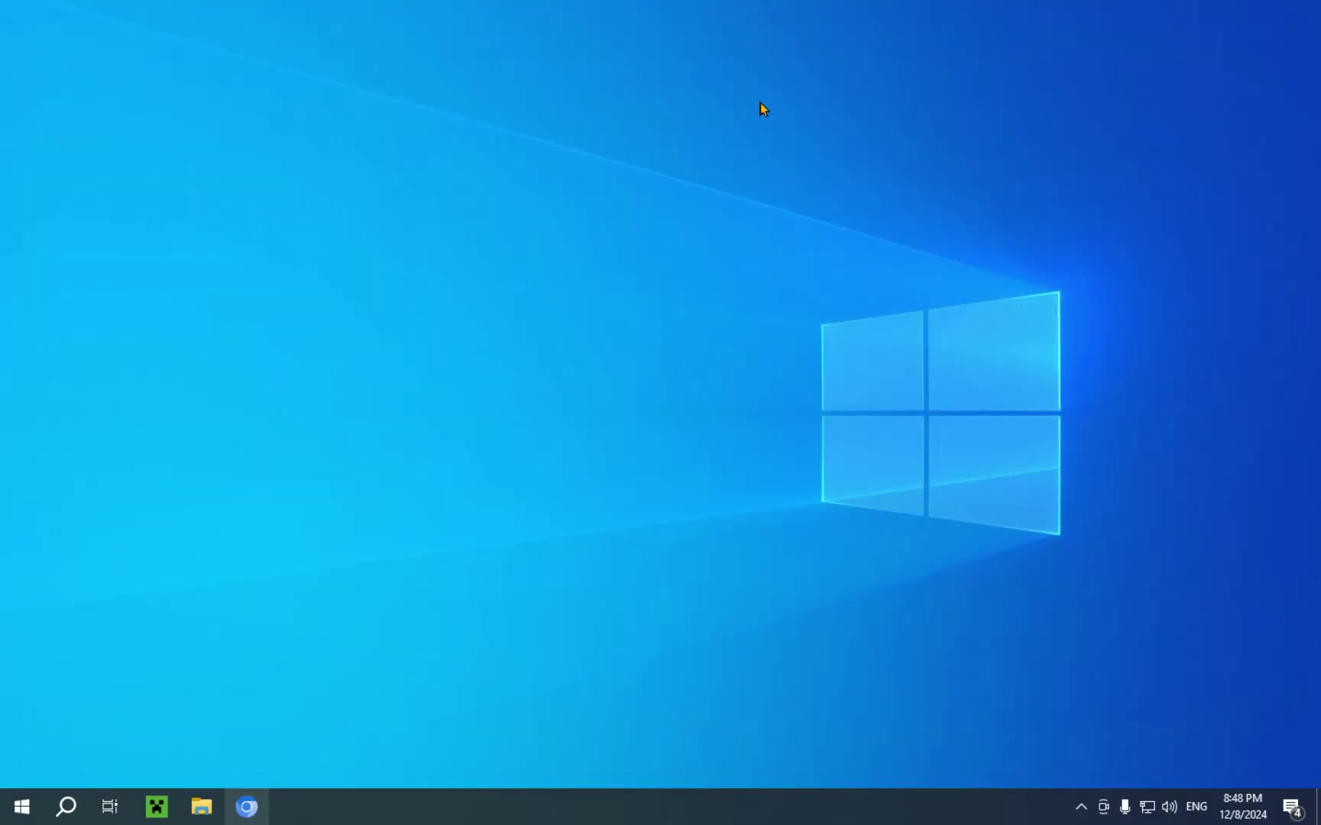
Open the Downloads folder in File Explorer and launch the Fabric installer.
{"action": "left_click", "coordinate": [203, 806]}
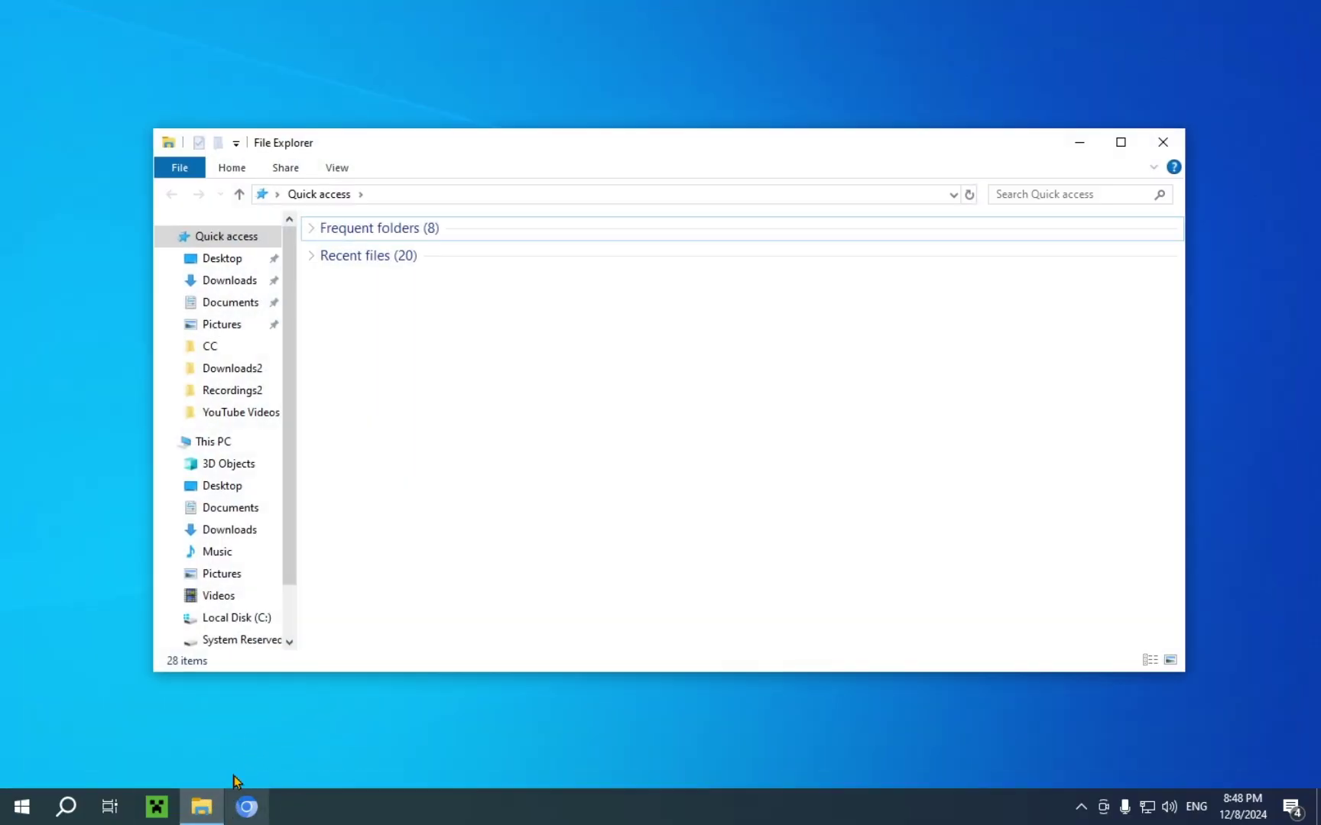
{"action": "left_click", "coordinate": [231, 532]}
{"action": "left_click_drag", "start_coordinate": [580, 472], "coordinate": [454, 413]}
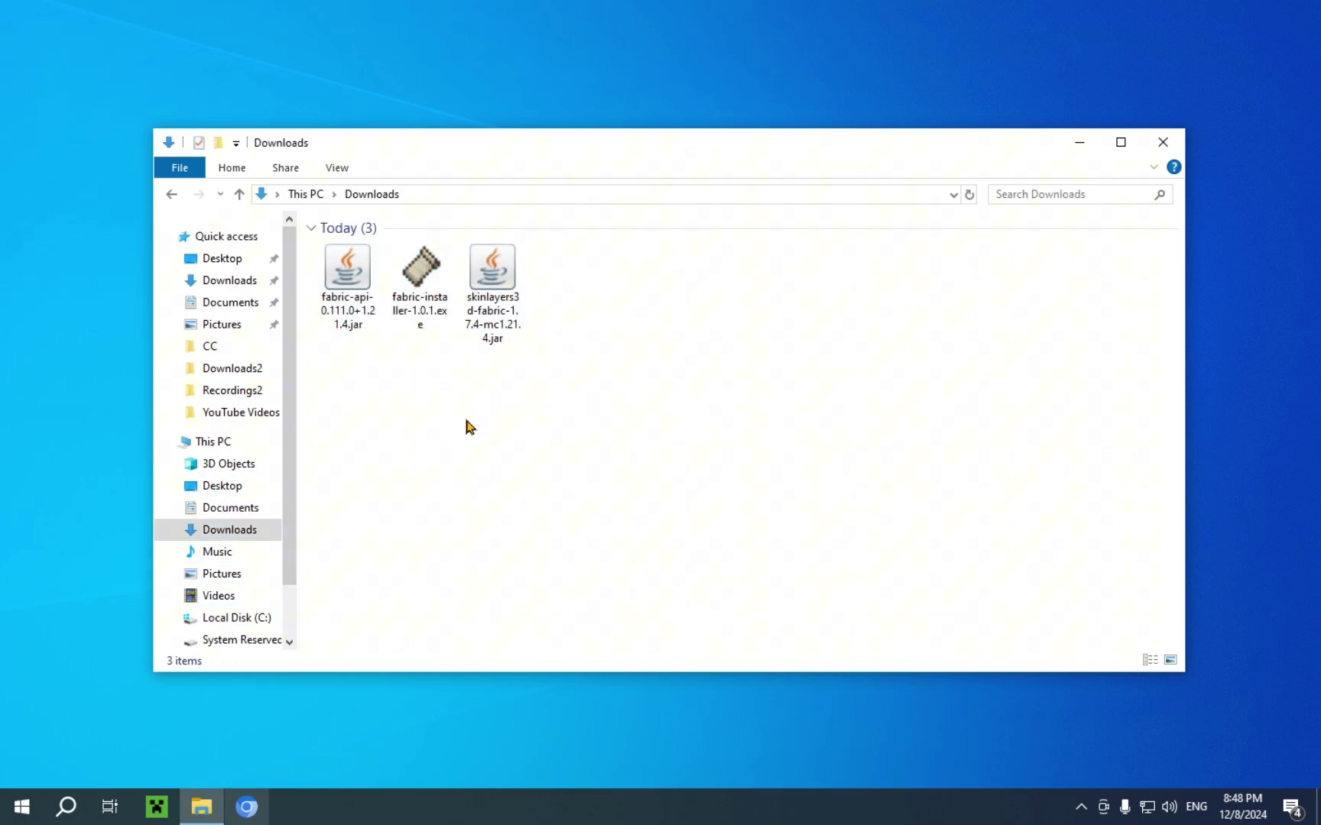
{"action": "double_click", "coordinate": [420, 300]}
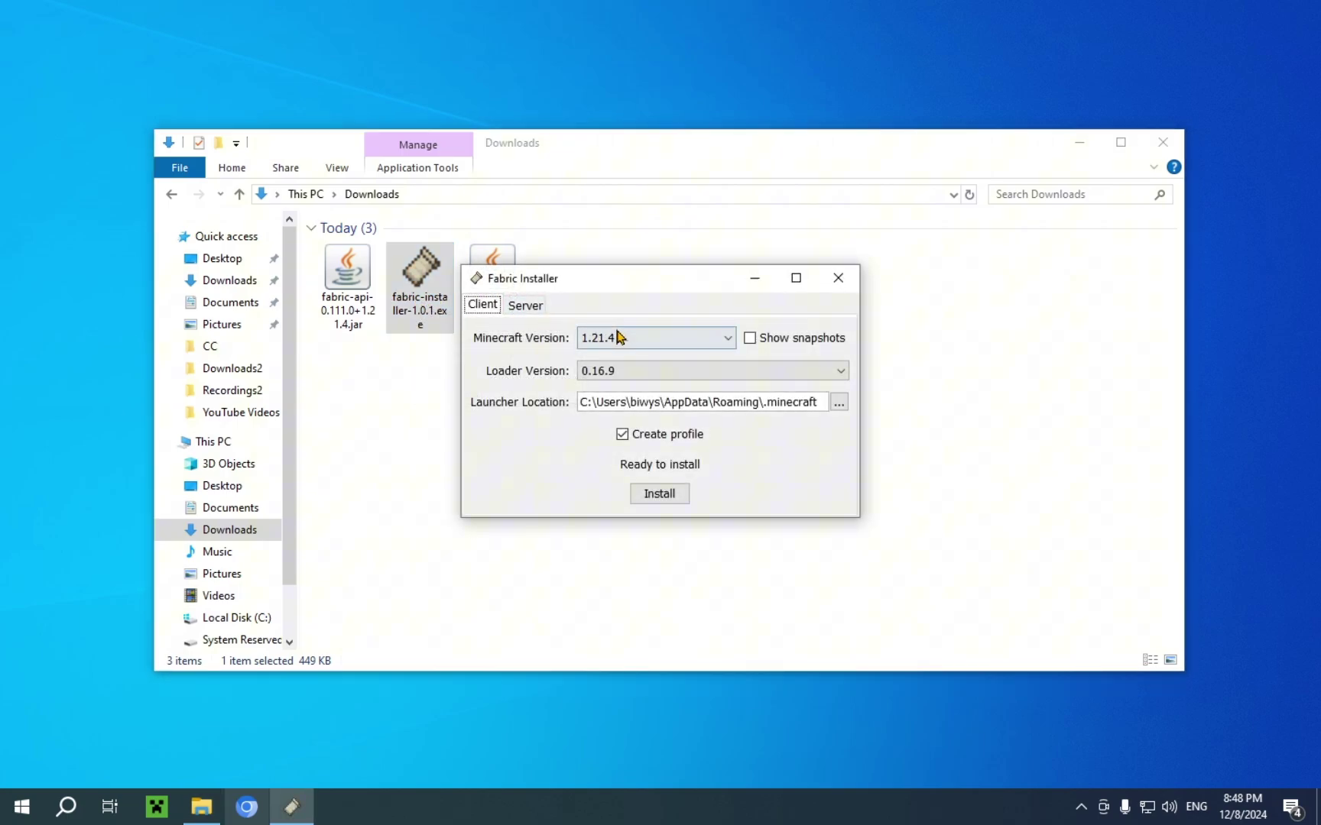
Install Fabric for 1.21.4, dismiss the success message, and close the Fabric Installer.
{"action": "left_click", "coordinate": [660, 496]}
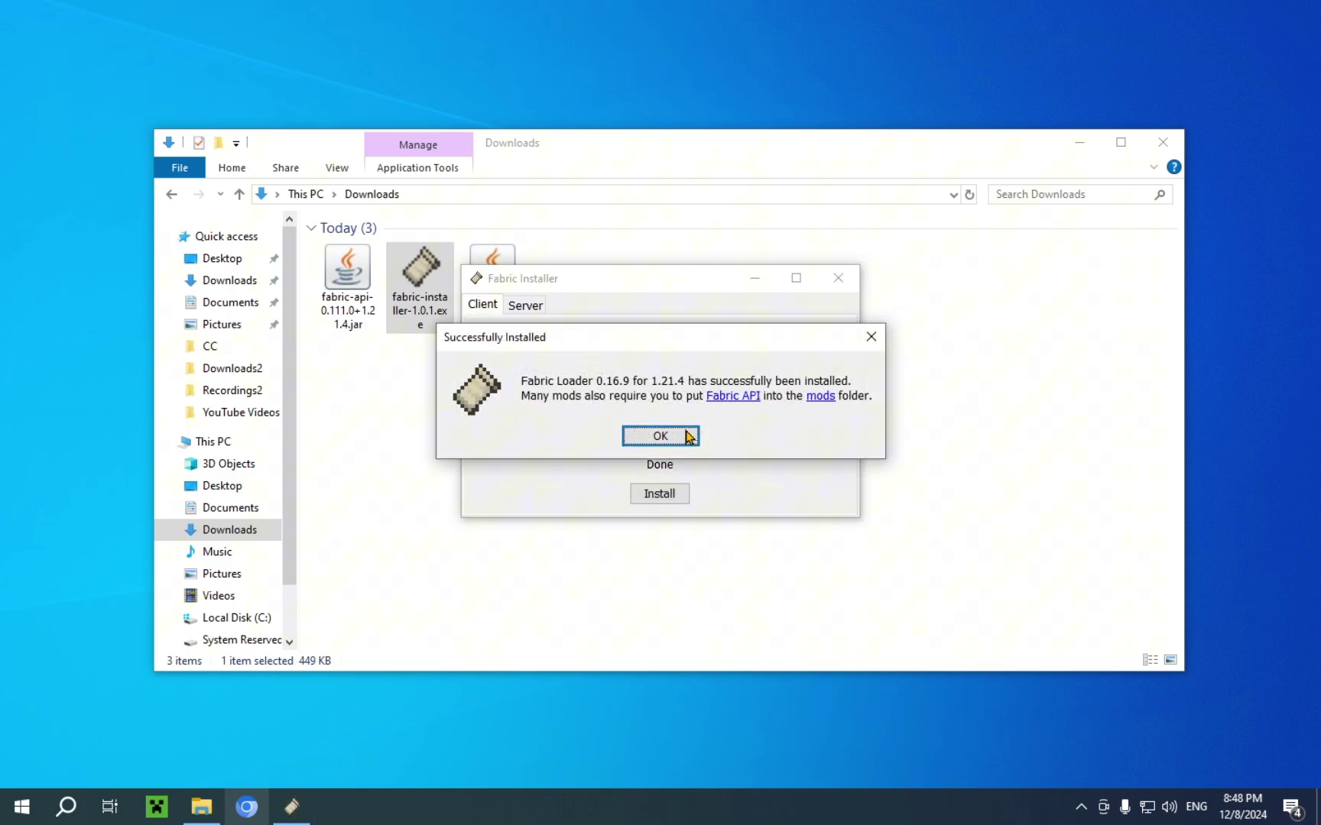
{"action": "left_click", "coordinate": [688, 437]}
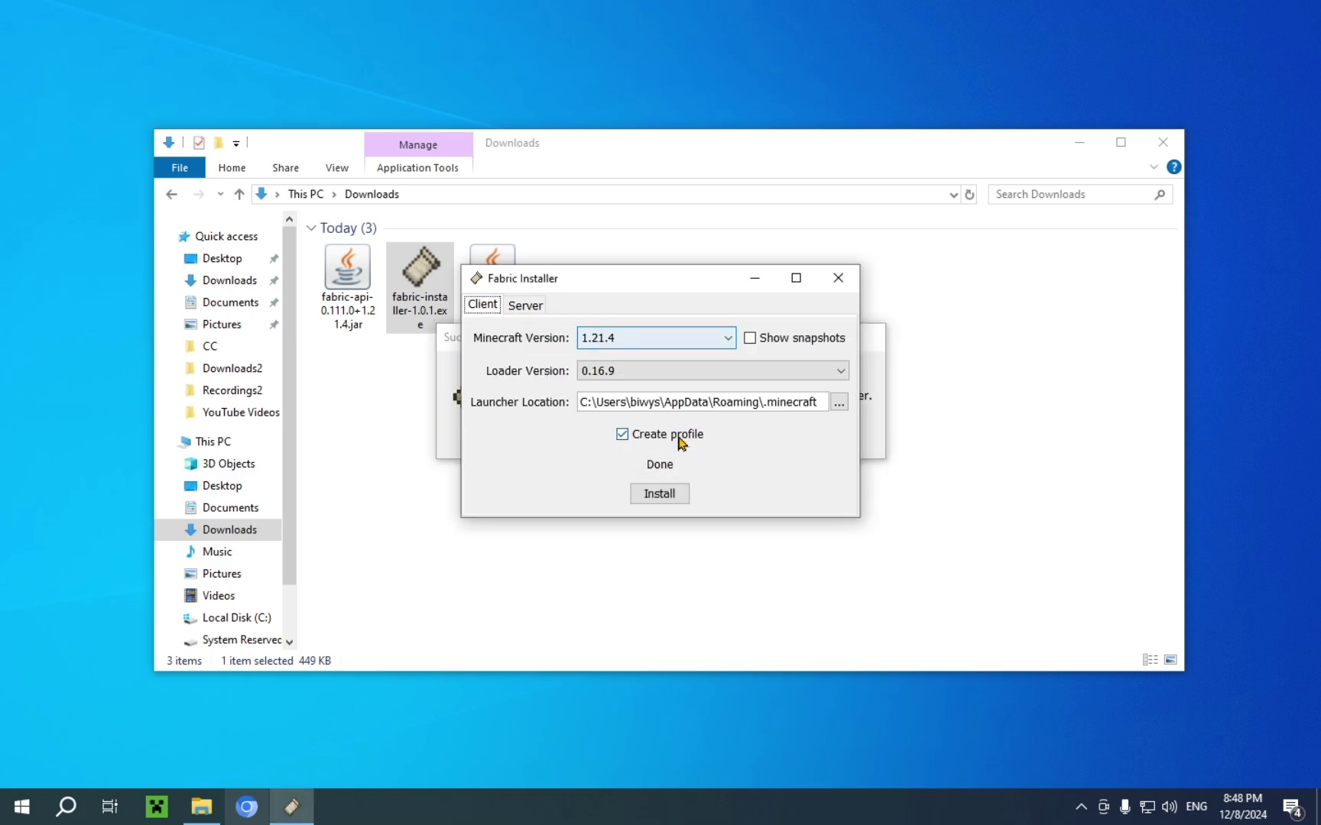
{"action": "left_click", "coordinate": [839, 278]}
{"action": "left_click", "coordinate": [533, 455]}
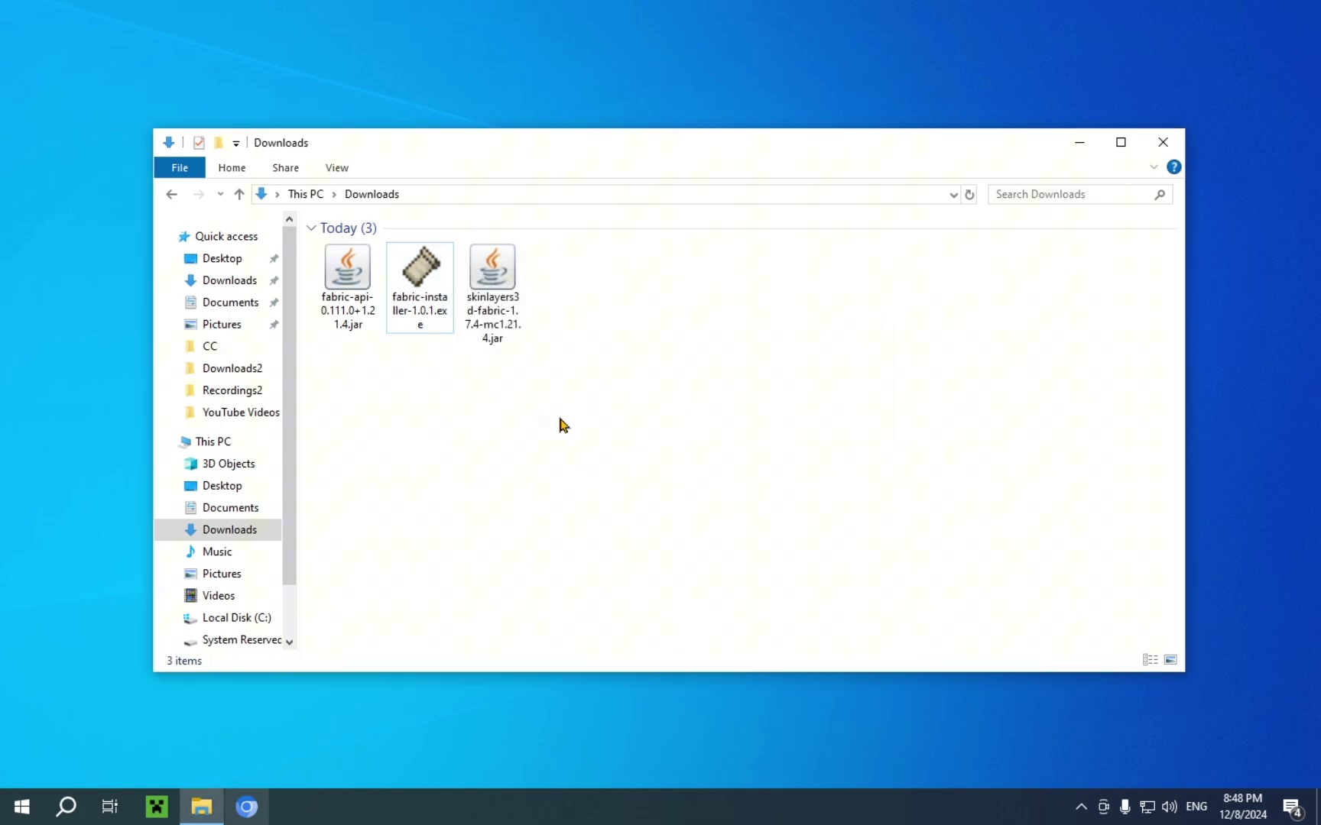
Delete fabric-installer-1.0.1.exe and copy the Fabric API and 3D Skin Layers jars.
{"action": "left_click", "coordinate": [420, 286]}
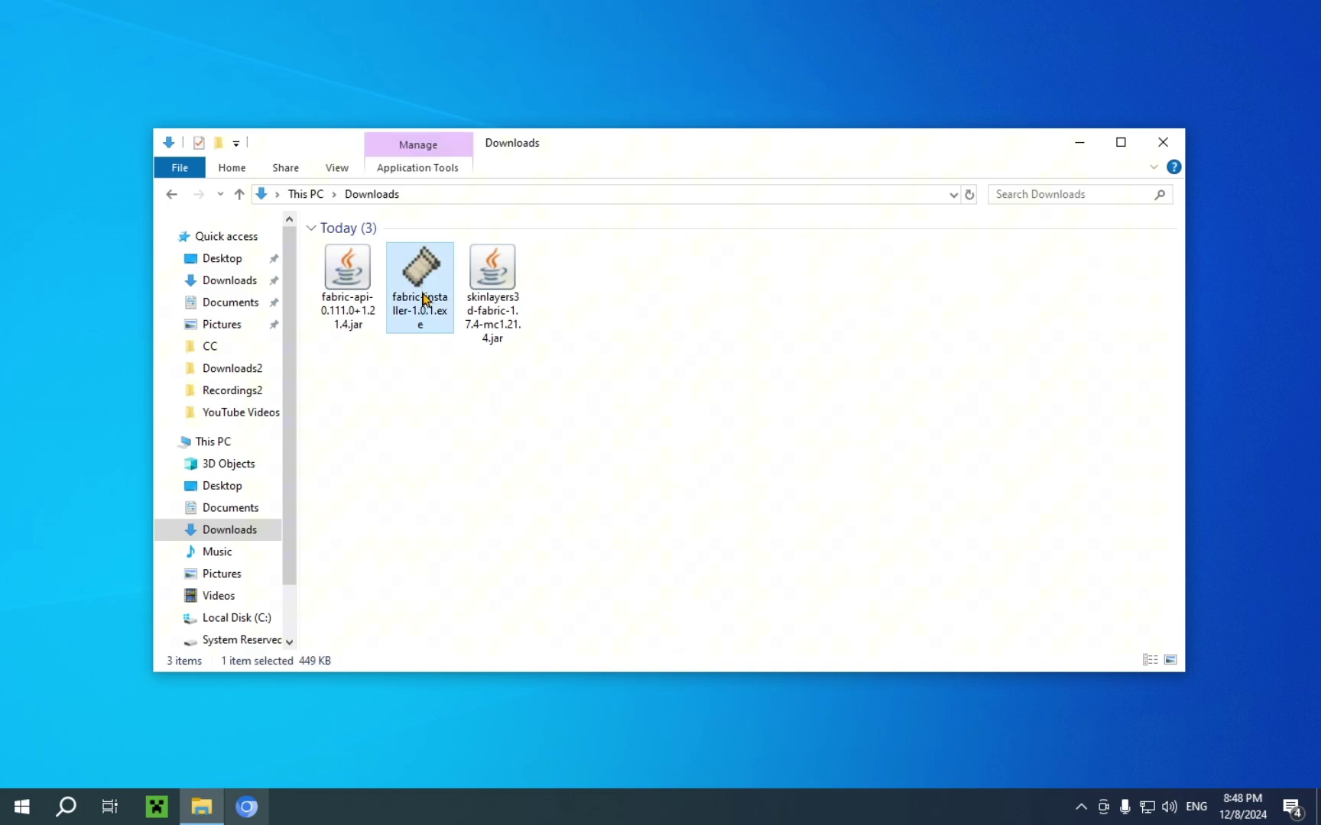
{"action": "key", "text": "Delete"}
{"action": "left_click_drag", "start_coordinate": [474, 458], "coordinate": [330, 257]}
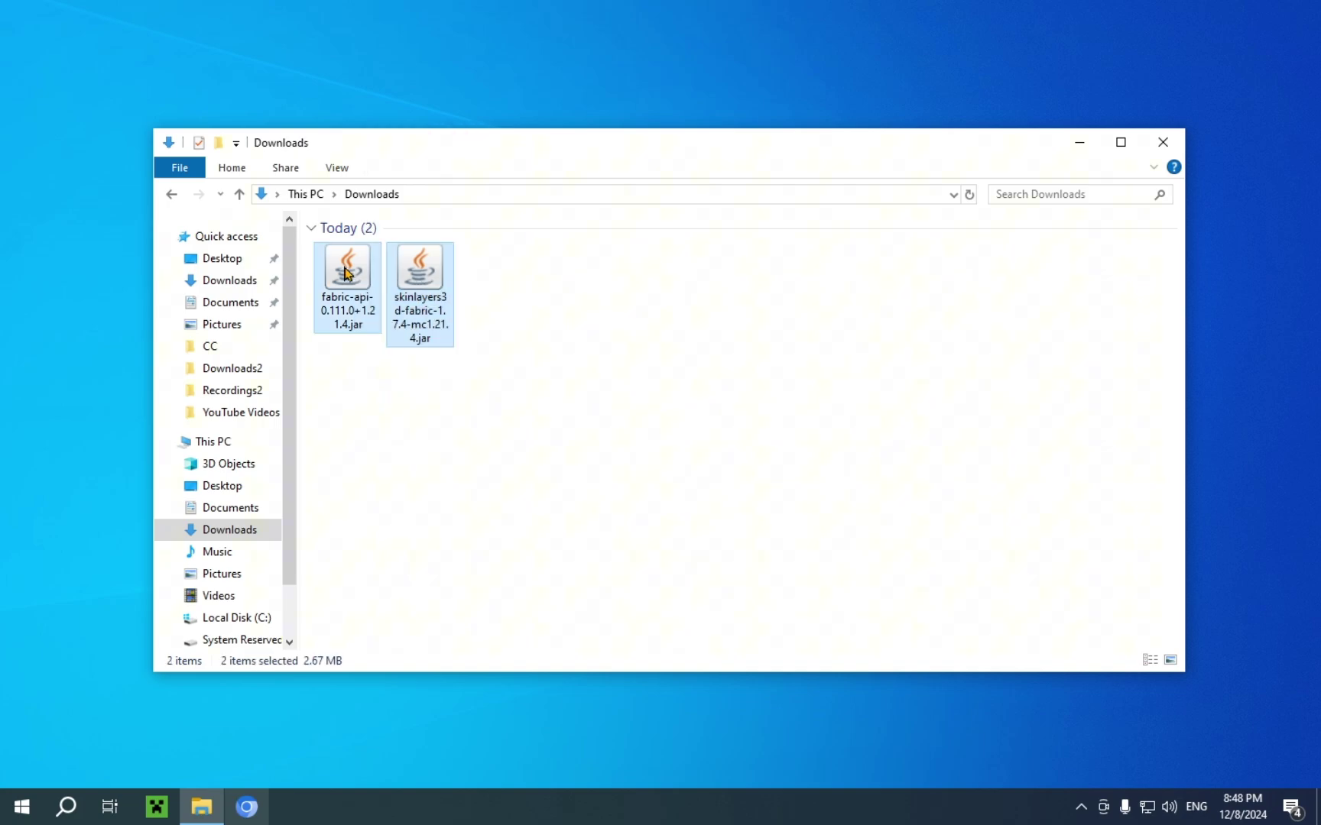
{"action": "left_click", "coordinate": [449, 478]}
{"action": "left_click_drag", "start_coordinate": [450, 477], "coordinate": [330, 258]}
{"action": "right_click", "coordinate": [444, 311]}
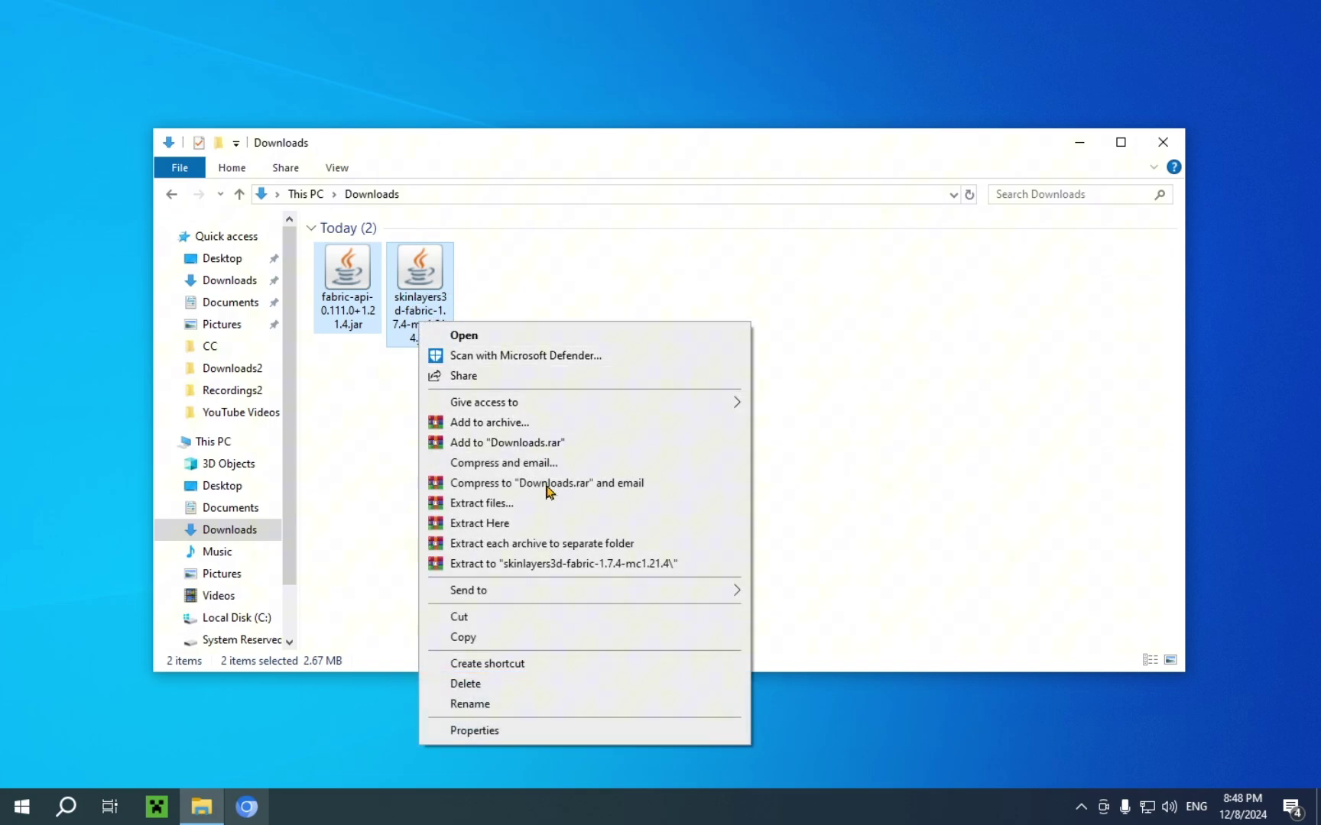
{"action": "left_click", "coordinate": [462, 638]}
{"action": "left_click", "coordinate": [99, 582]}
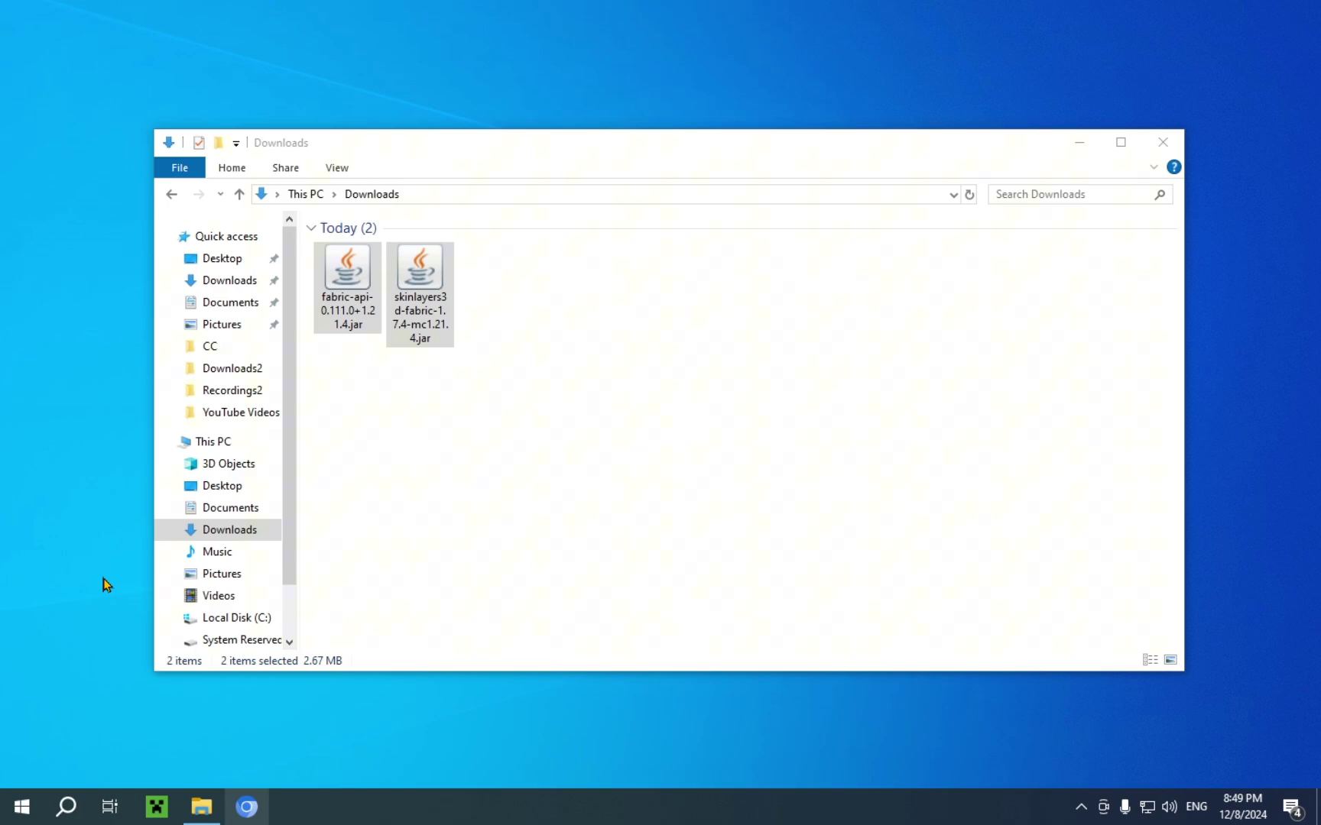
Go to the .minecraft mods folder under %APPDATA%.
{"action": "key", "text": "super+r"}
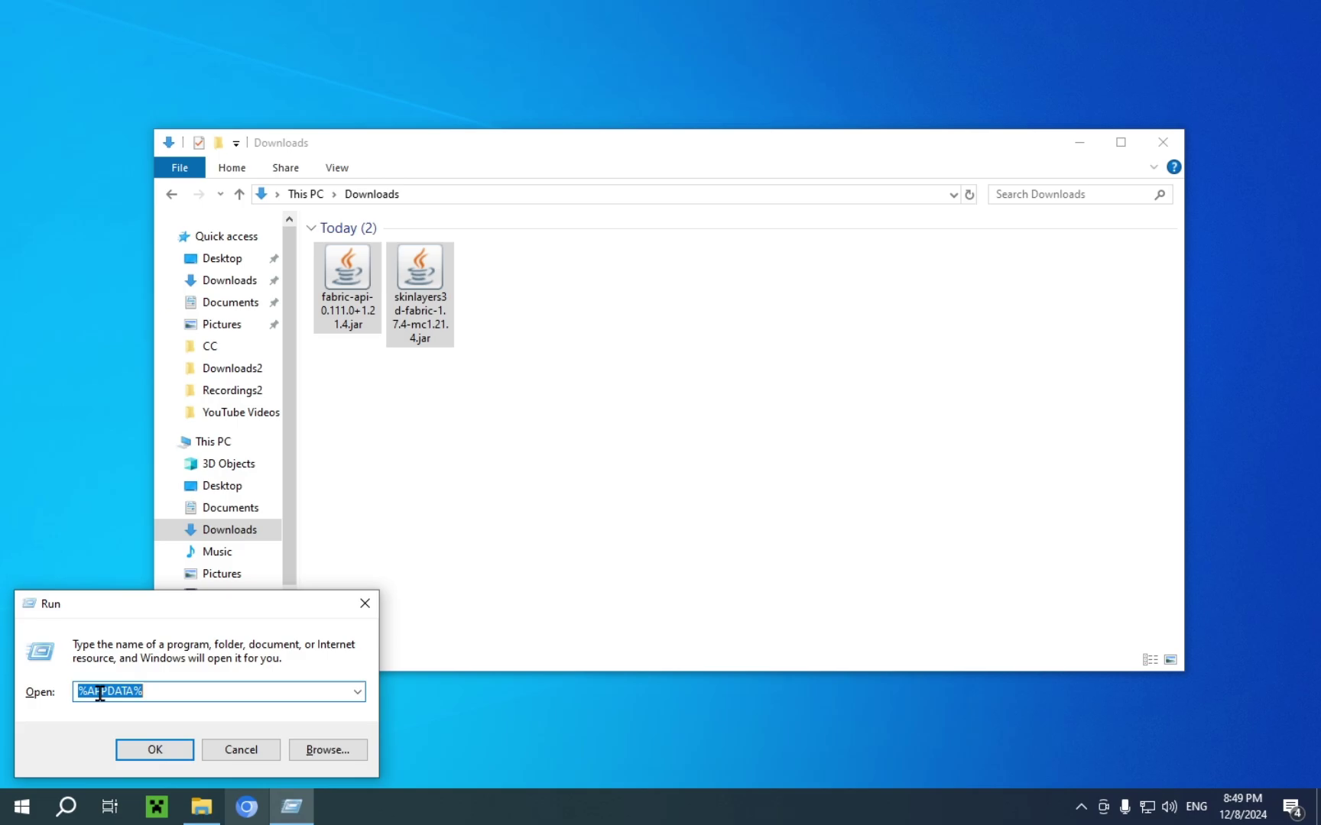
{"action": "left_click", "coordinate": [155, 750]}
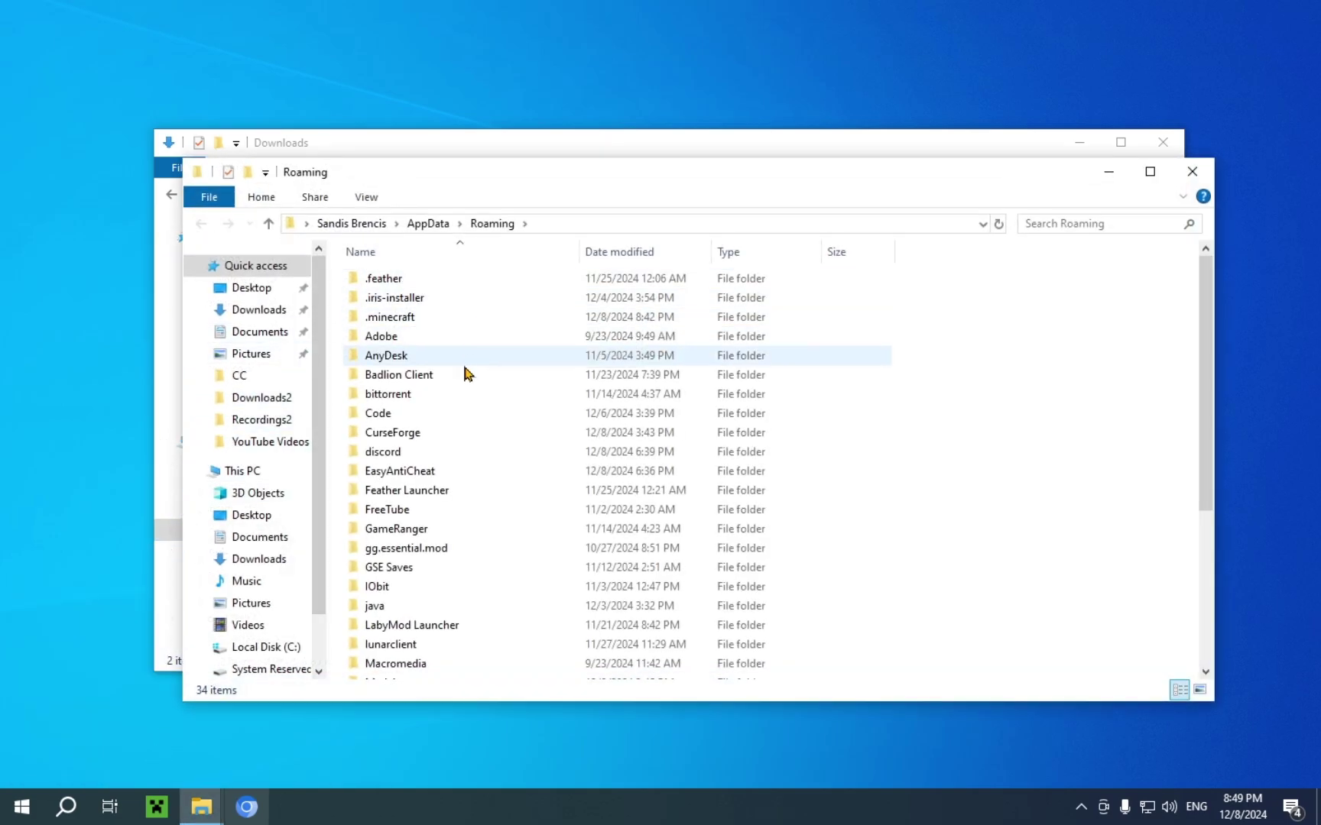
{"action": "double_click", "coordinate": [409, 320]}
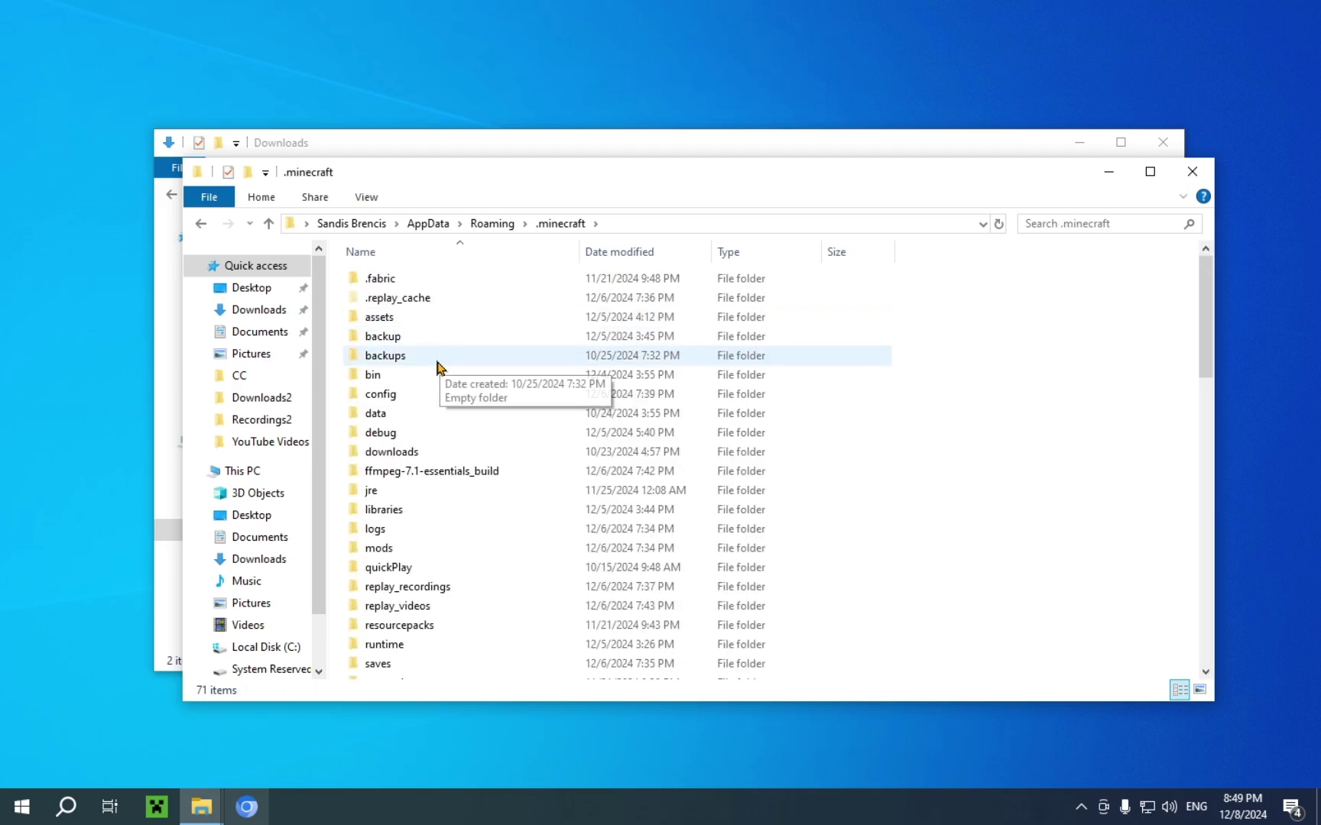
{"action": "double_click", "coordinate": [380, 548]}
Delete the old replaymod jar and paste in the two copied jars.
{"action": "left_click_drag", "start_coordinate": [450, 355], "coordinate": [454, 268]}
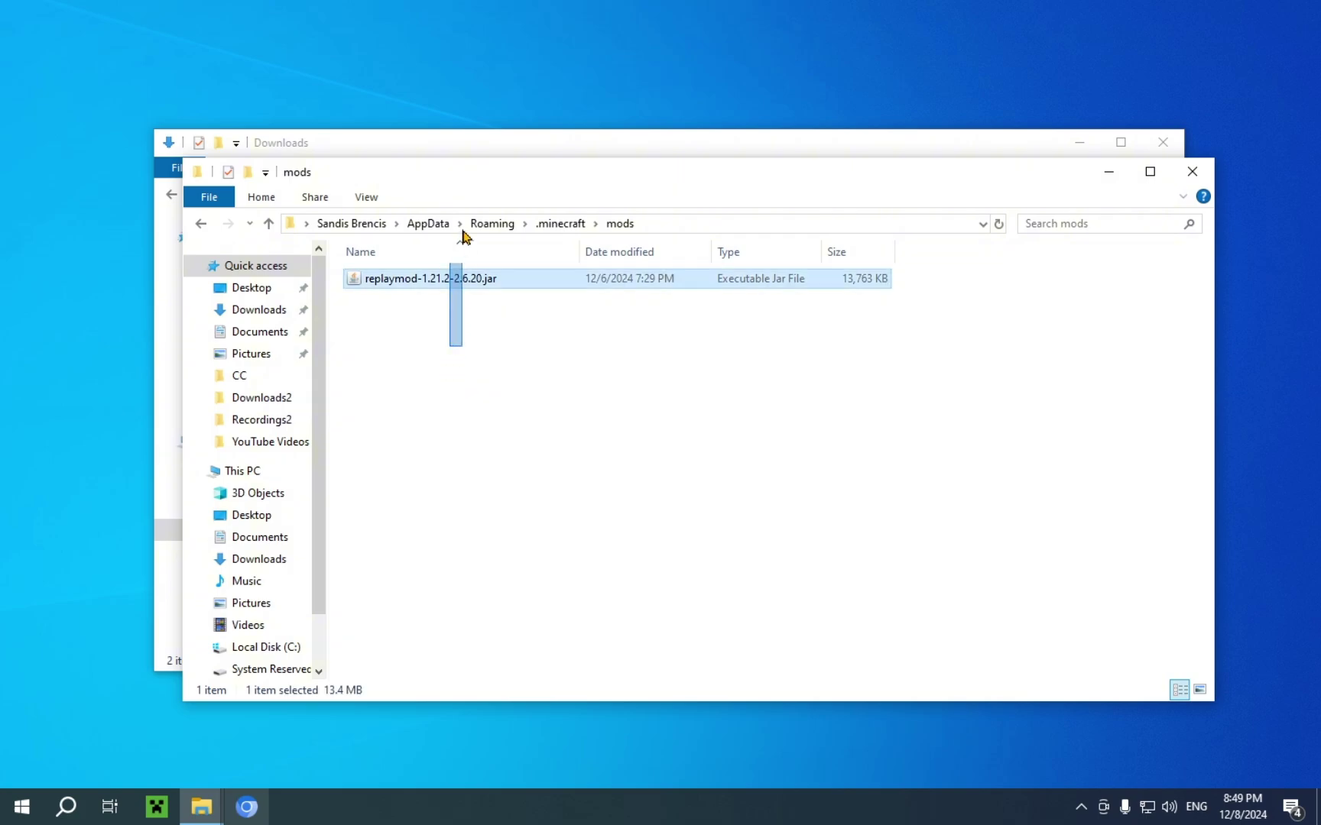
{"action": "key", "text": "Delete"}
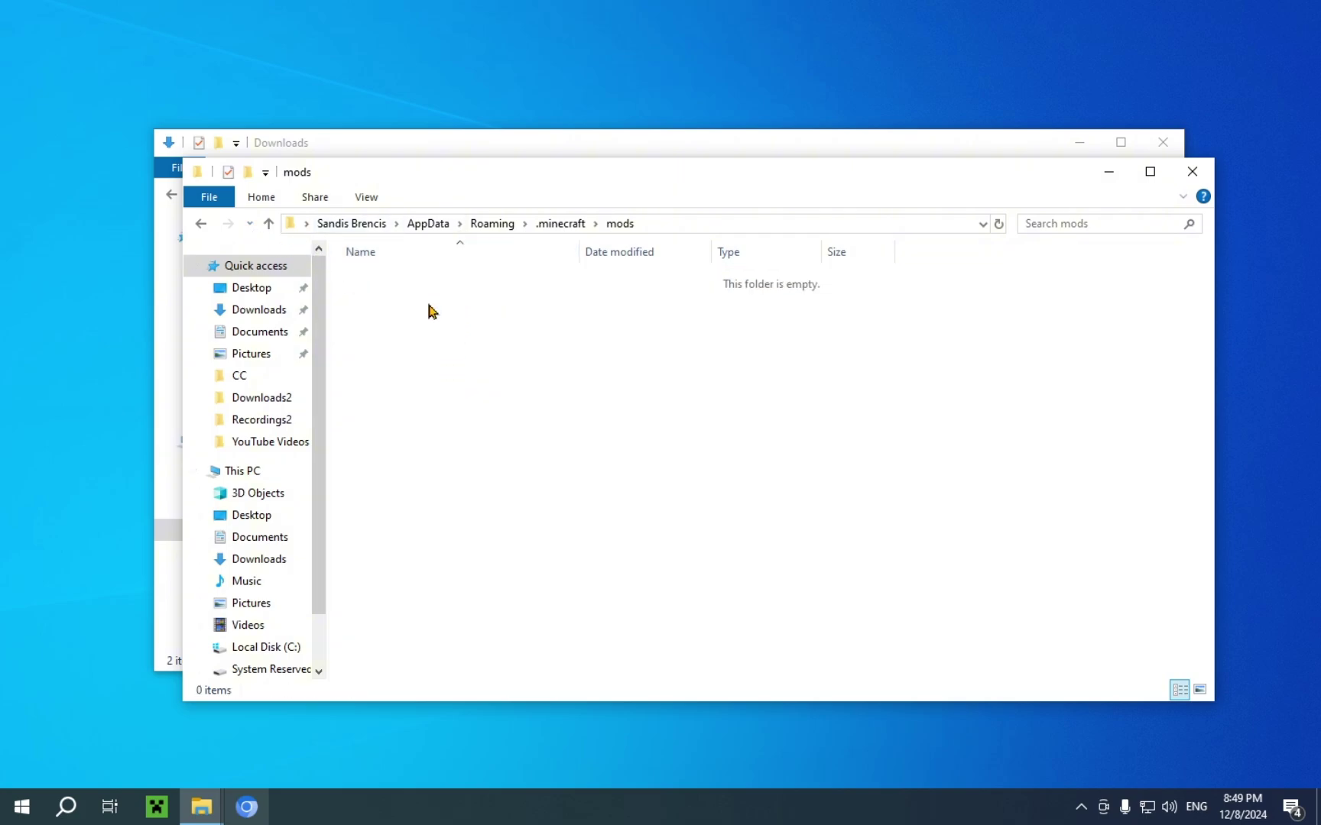
{"action": "key", "text": "ctrl+v"}
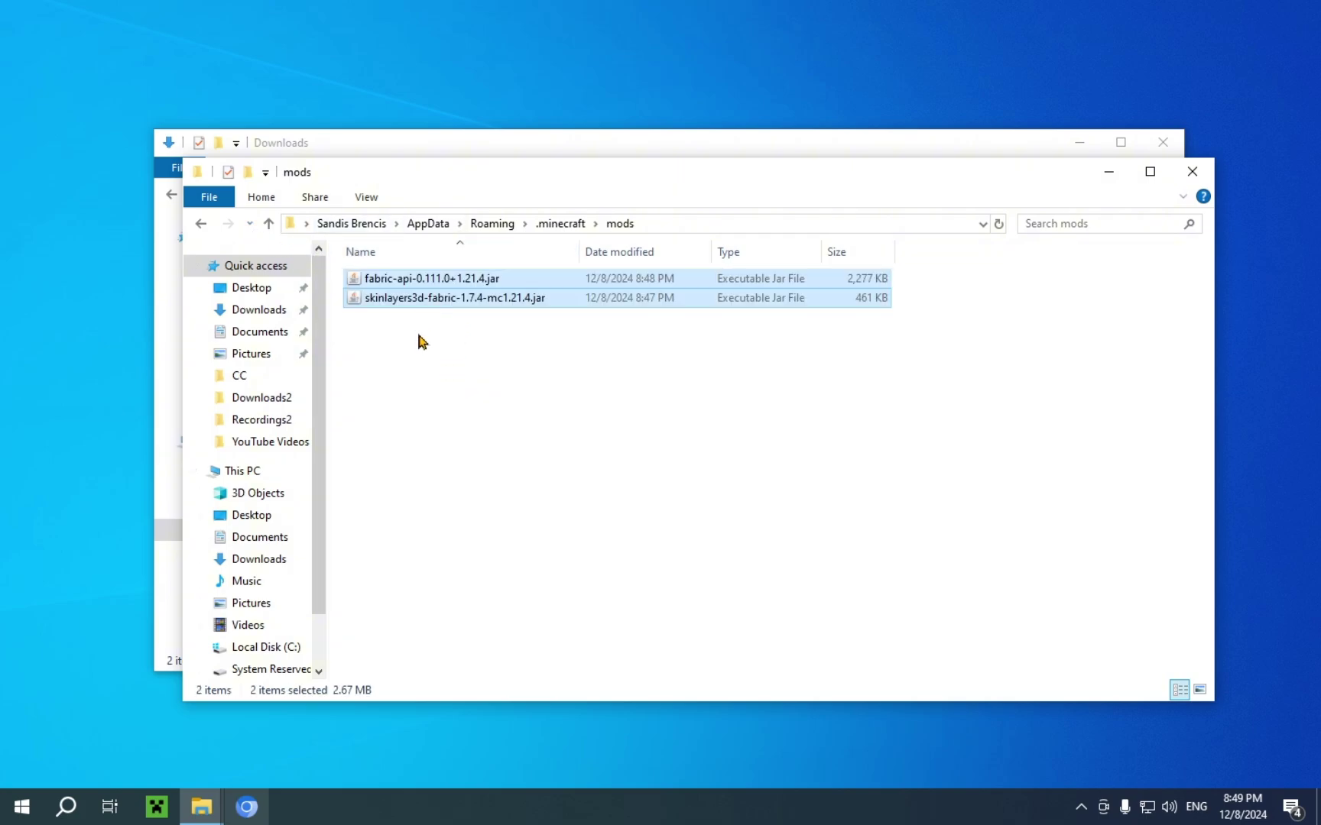
{"action": "left_click", "coordinate": [577, 367]}
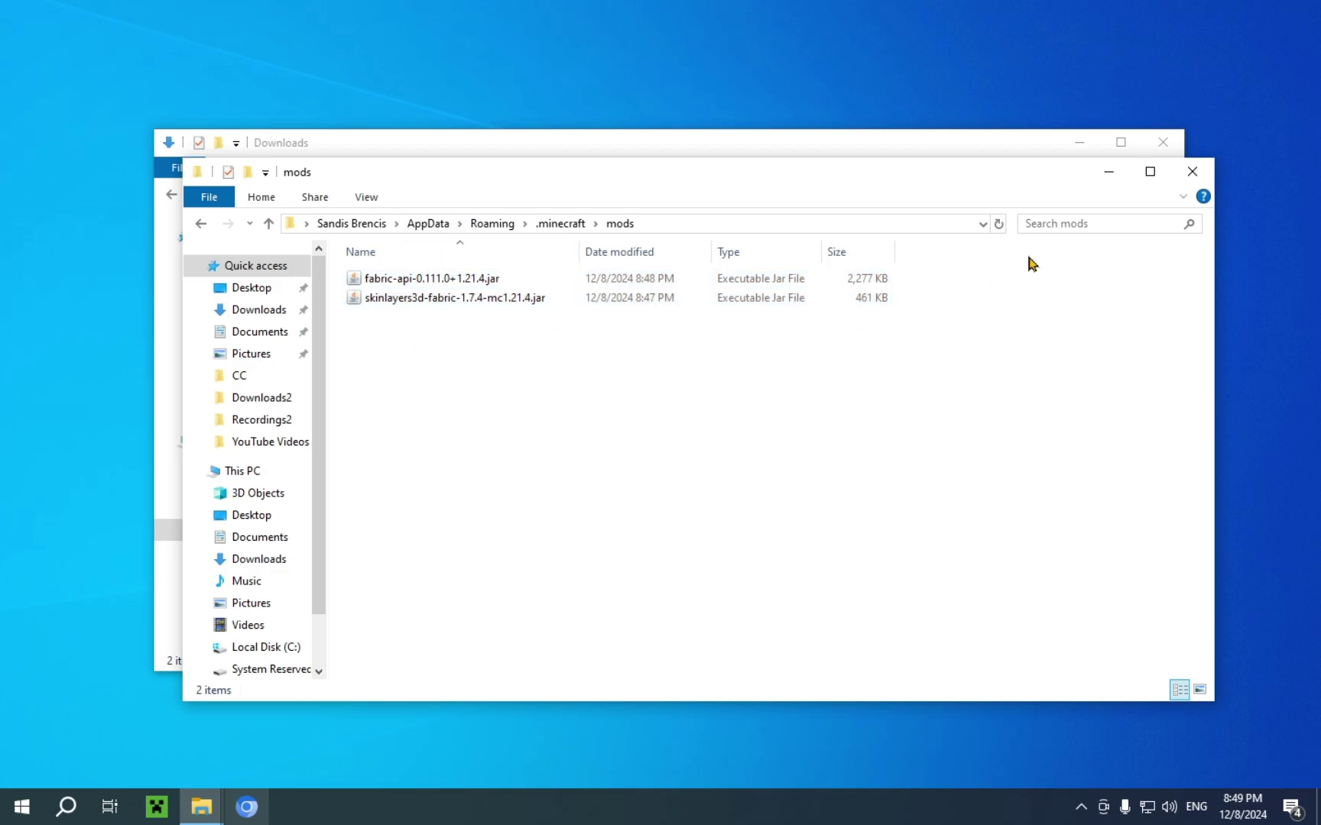
Close both Explorer windows and play Java Edition with the fabric-loader-1.21.4 installation.
{"action": "left_click", "coordinate": [1192, 172]}
{"action": "left_click", "coordinate": [1162, 141]}
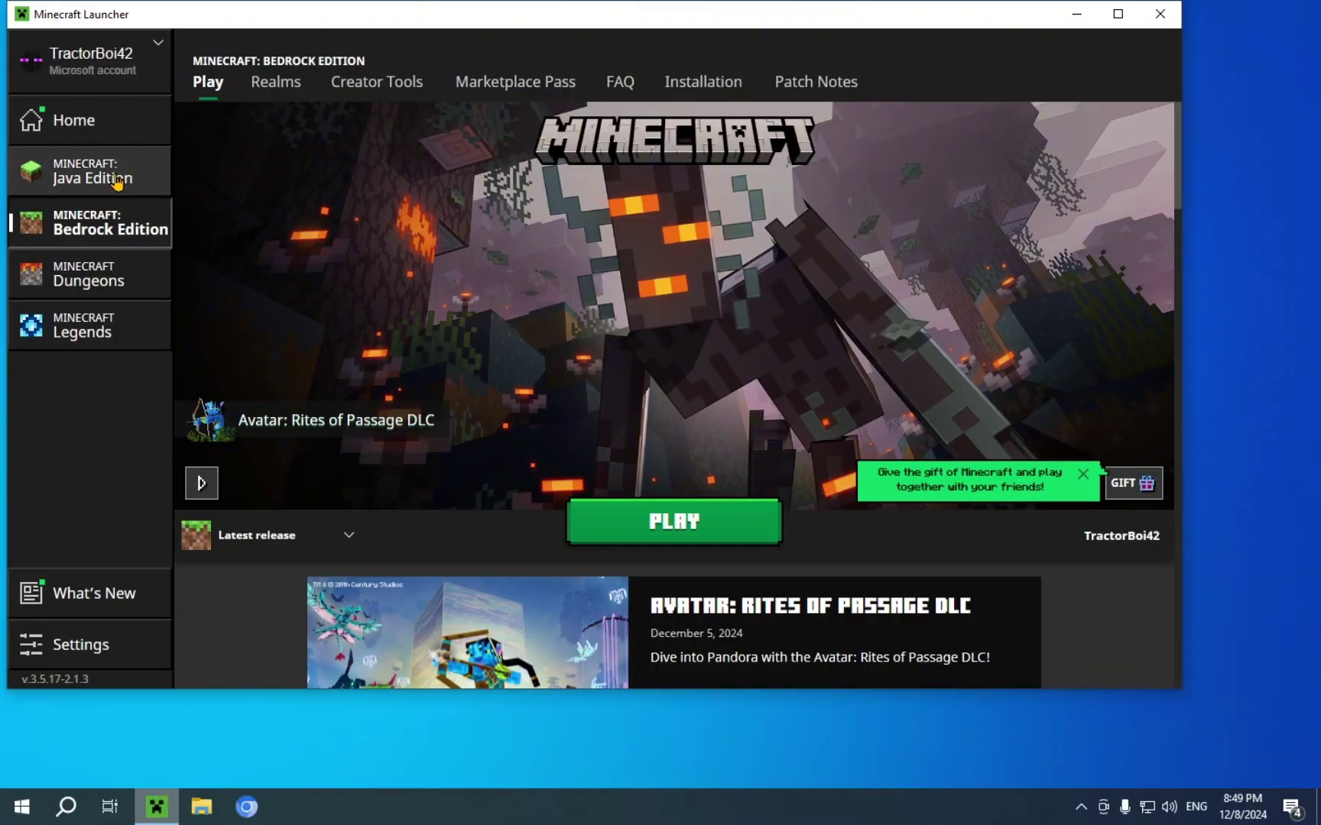
{"action": "left_click", "coordinate": [118, 182]}
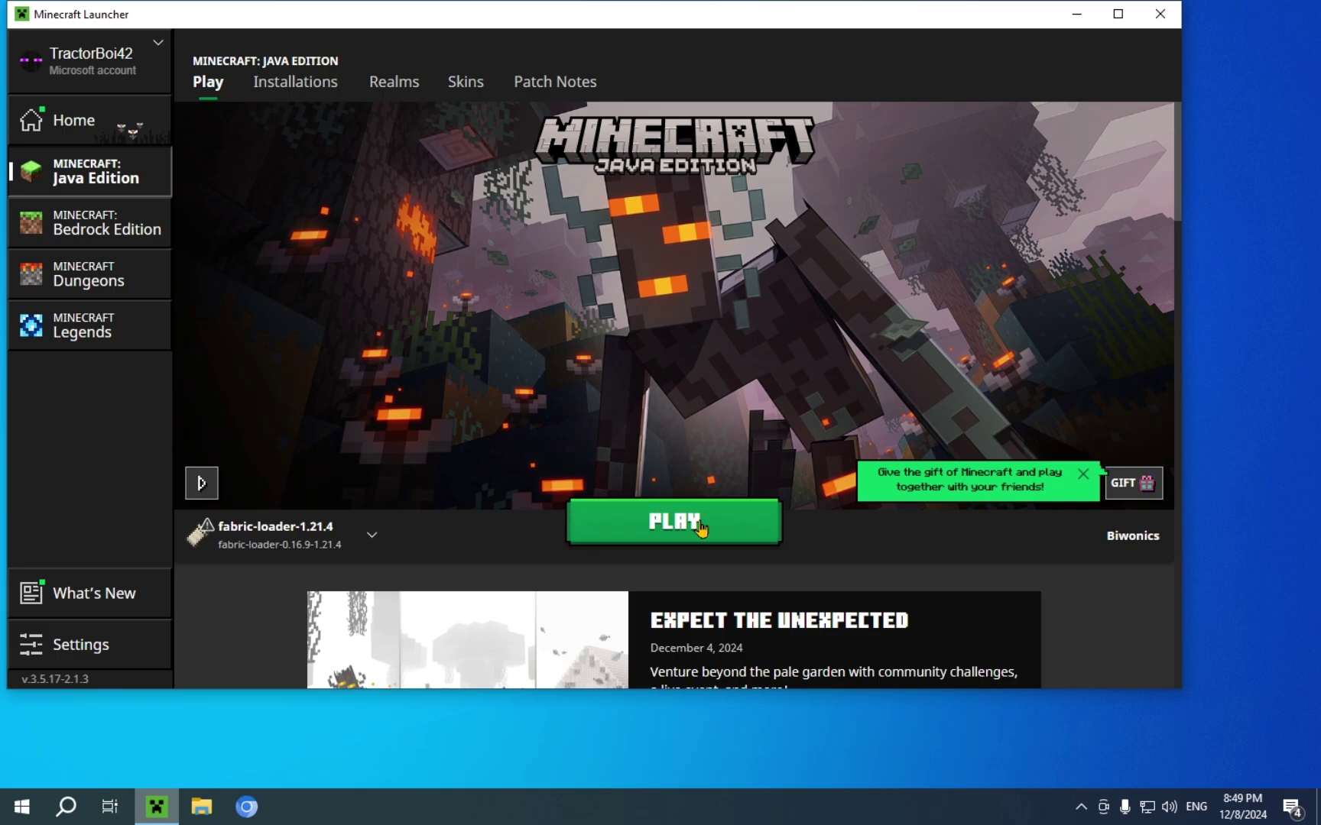
{"action": "left_click", "coordinate": [674, 522]}
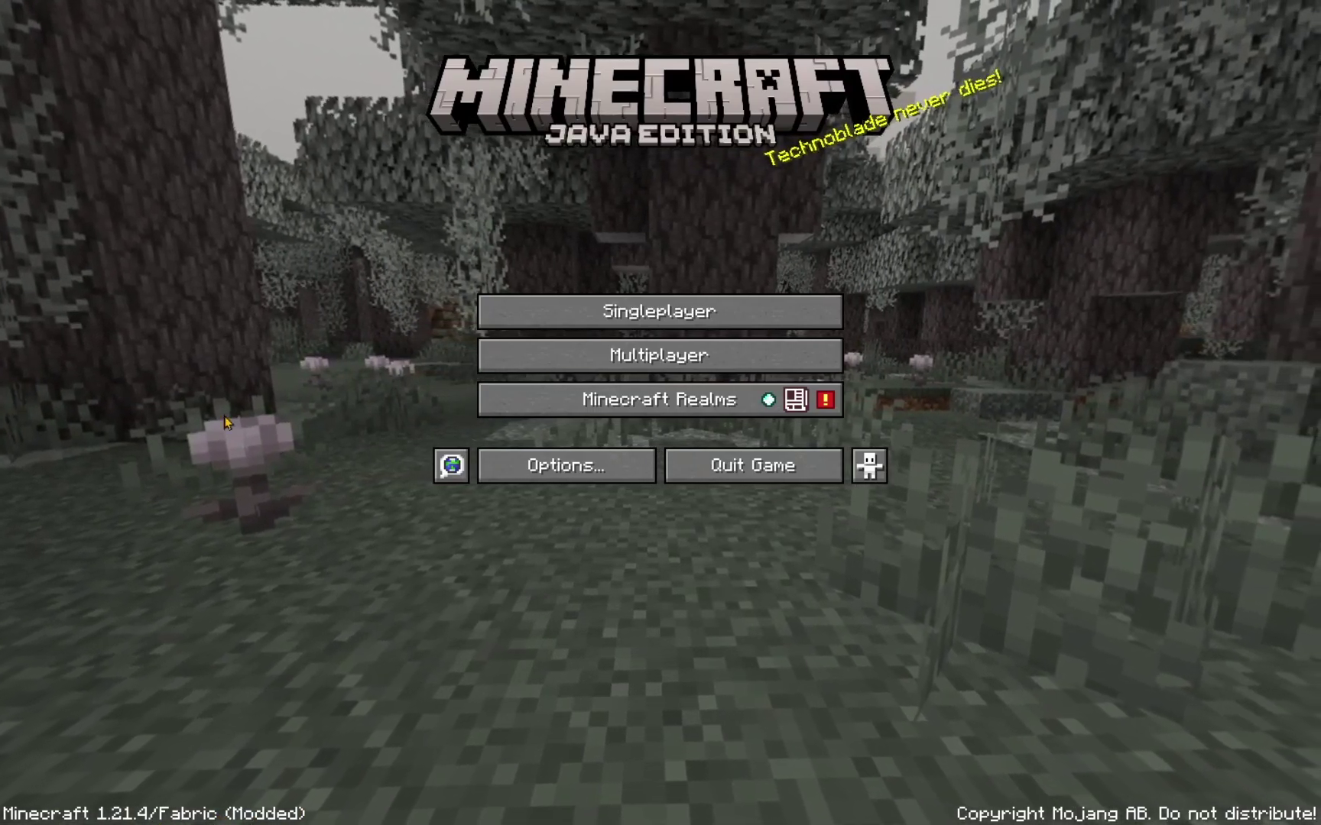
Load the singleplayer world 'New World' from the Minecraft title screen.
{"action": "left_click", "coordinate": [626, 323]}
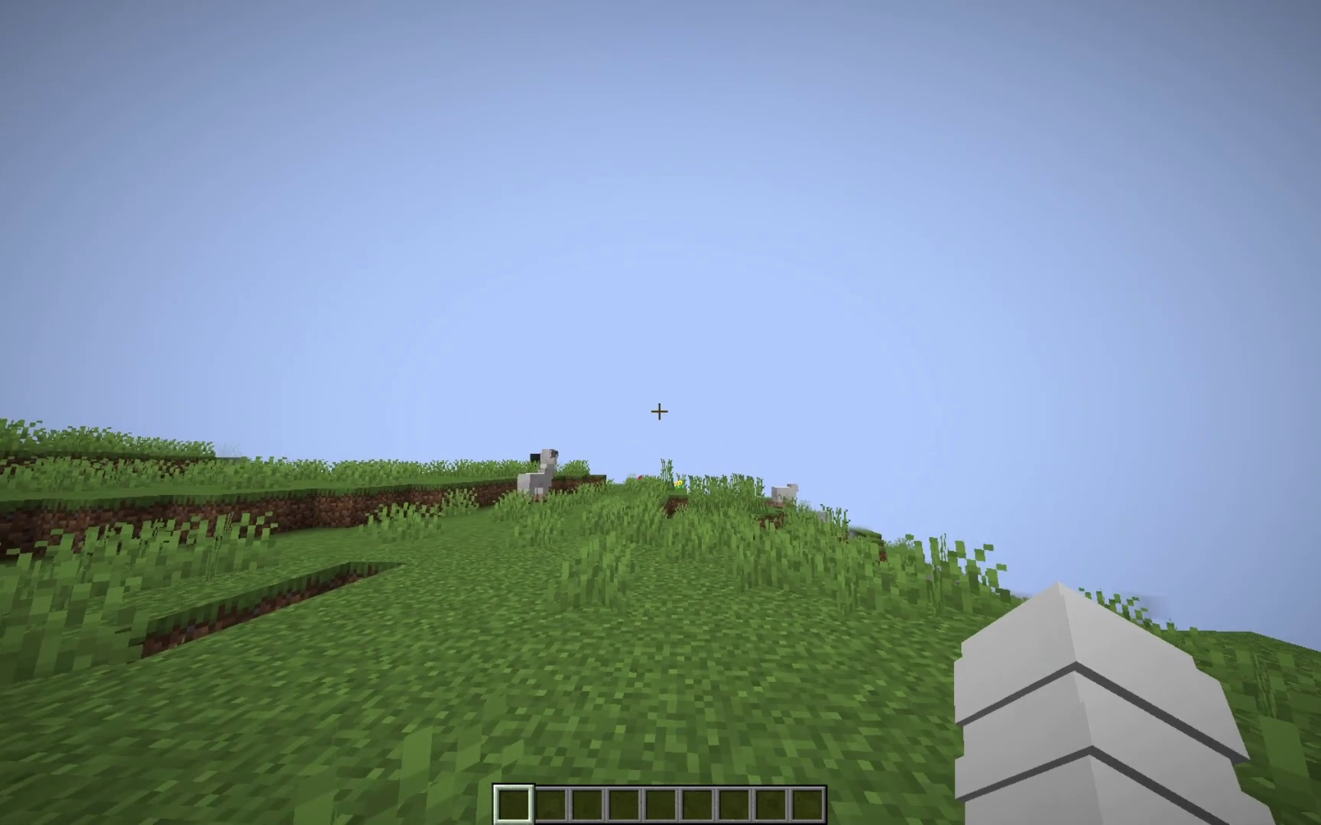
Switch to the third-person front view to show the player's 3D skin layers.
{"action": "key", "text": "F5"}
{"action": "key", "text": "F5"}
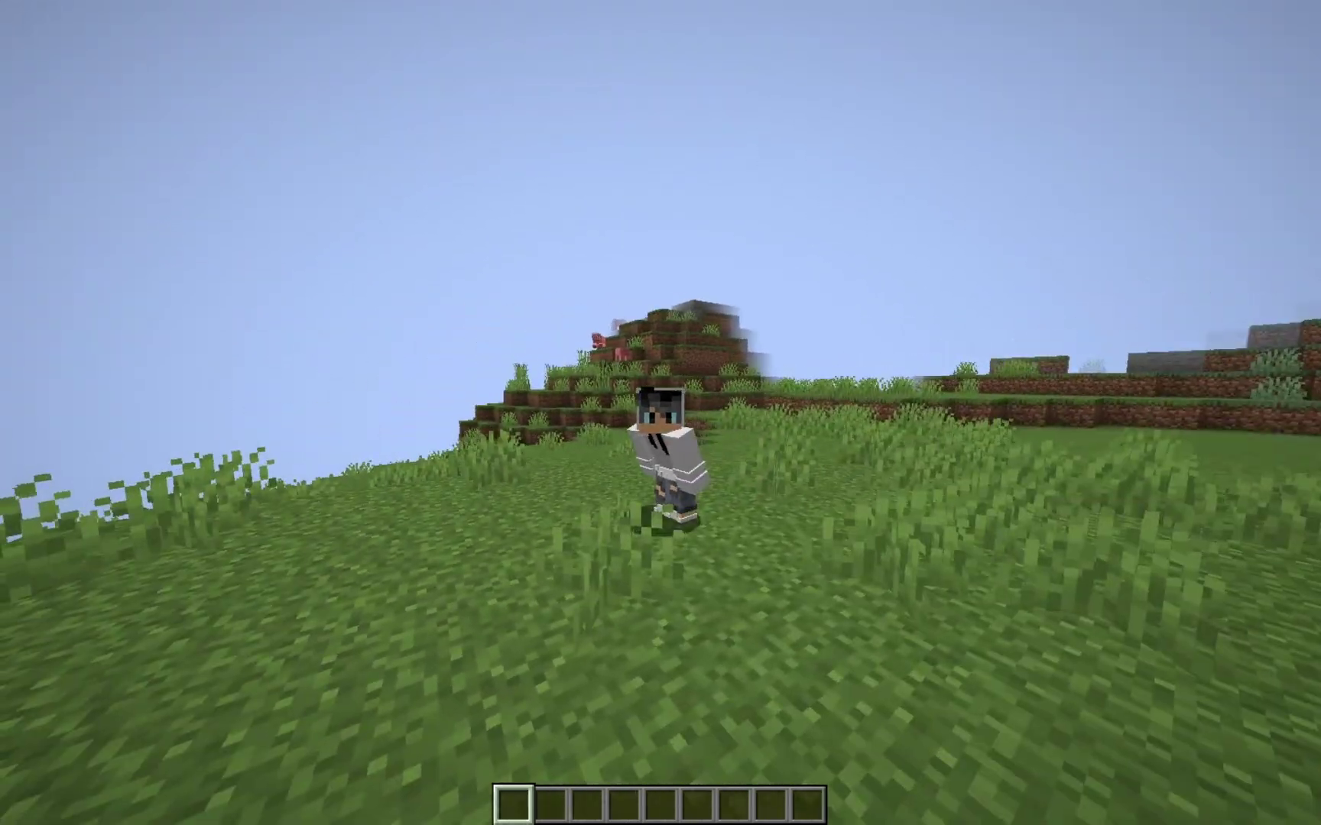